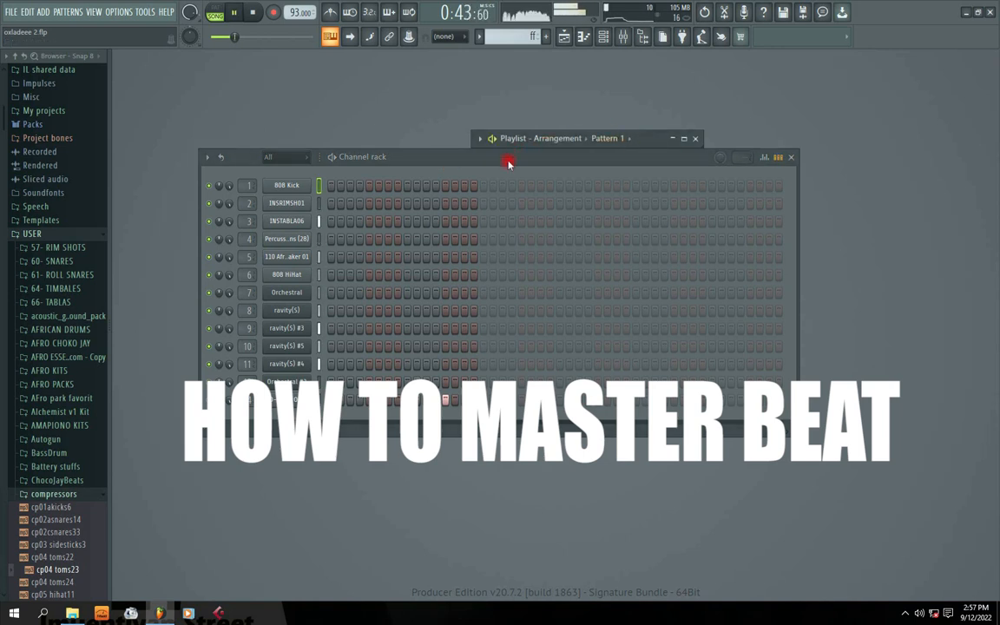
Close the small Playlist and reopen it maximized so the whole beat arrangement fills the workspace.
{"action": "left_click", "coordinate": [564, 39]}
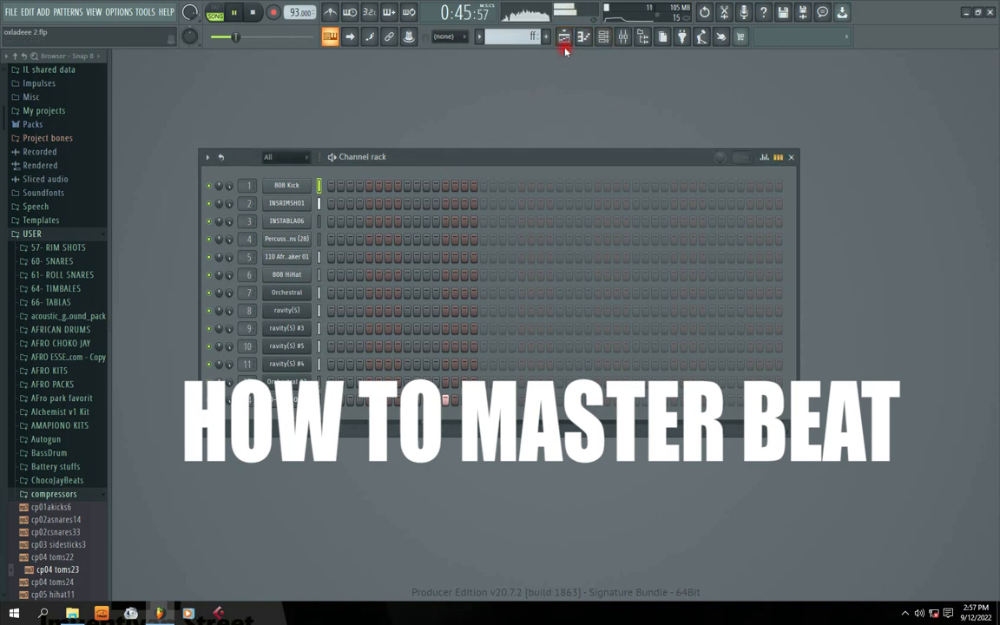
{"action": "left_click", "coordinate": [564, 39]}
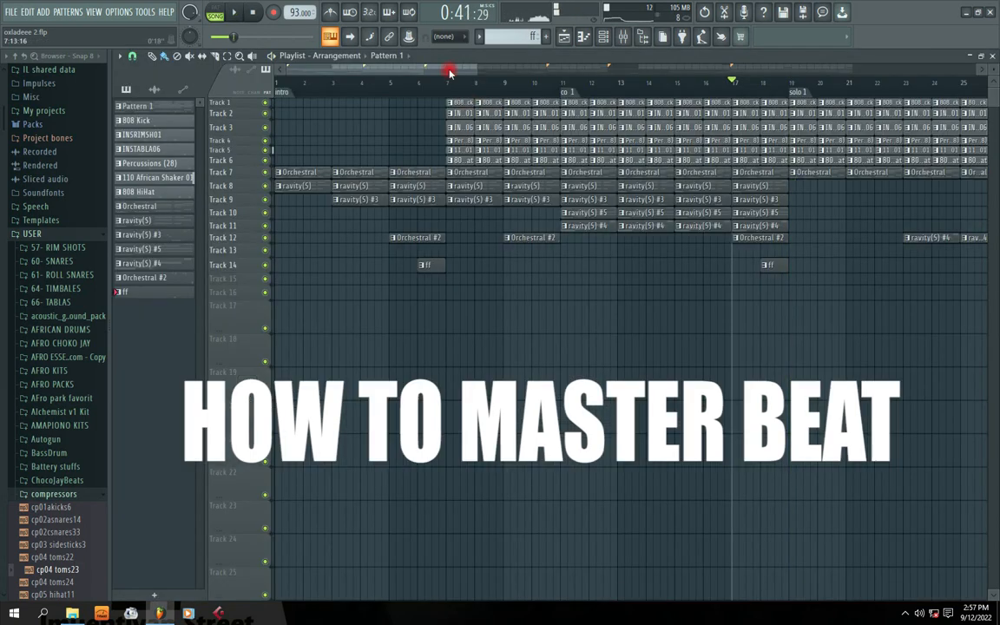
Zoom the playlist, select bars 35 to 42 on the ruler, and start playback.
{"action": "left_click_drag", "start_coordinate": [473, 75], "coordinate": [649, 90]}
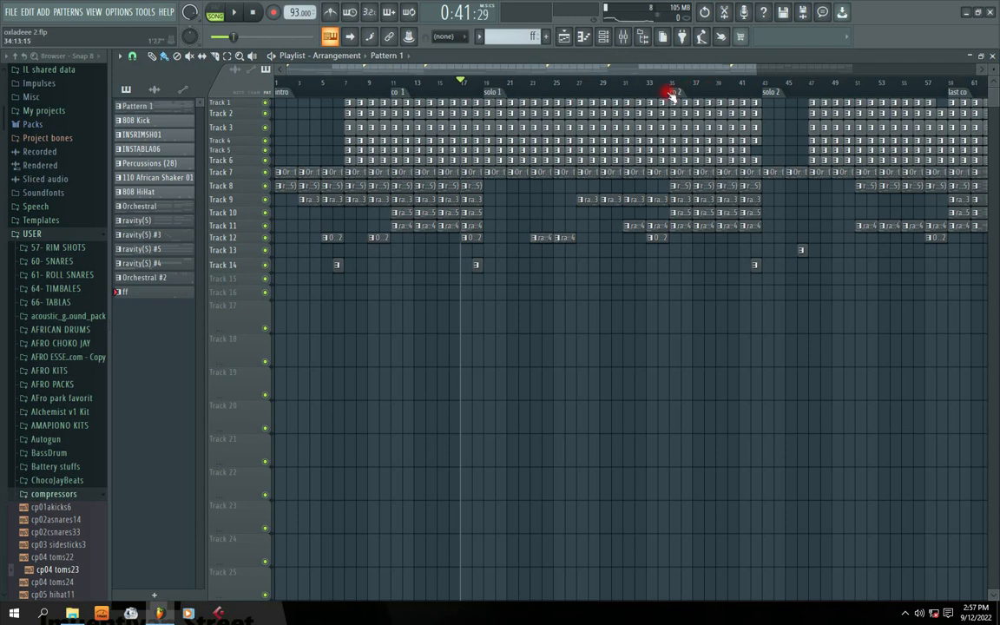
{"action": "left_click_drag", "start_coordinate": [460, 76], "coordinate": [559, 73]}
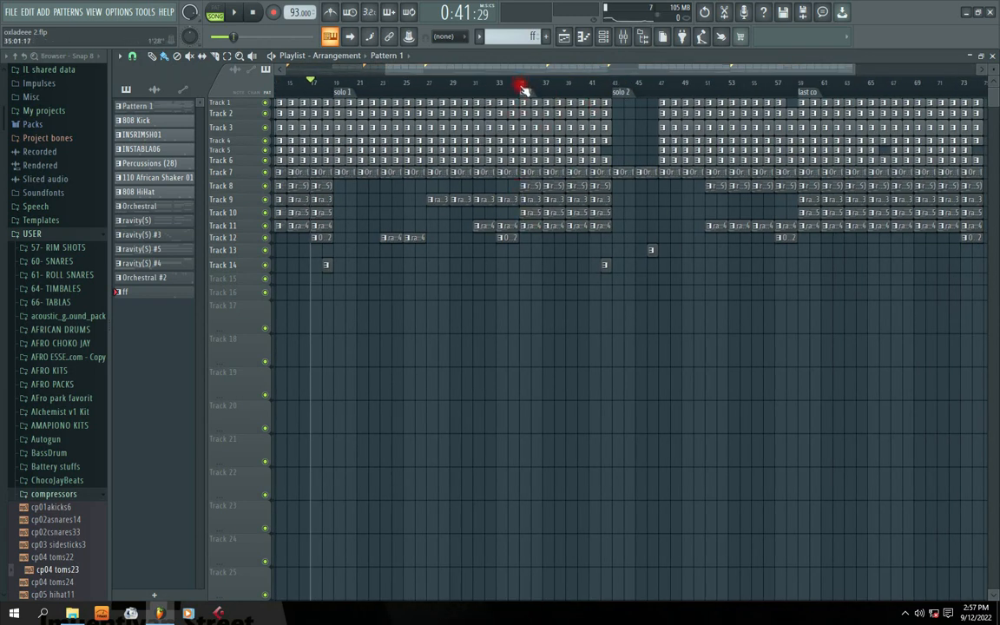
{"action": "left_click_drag", "start_coordinate": [523, 89], "coordinate": [610, 133]}
{"action": "key", "text": "space"}
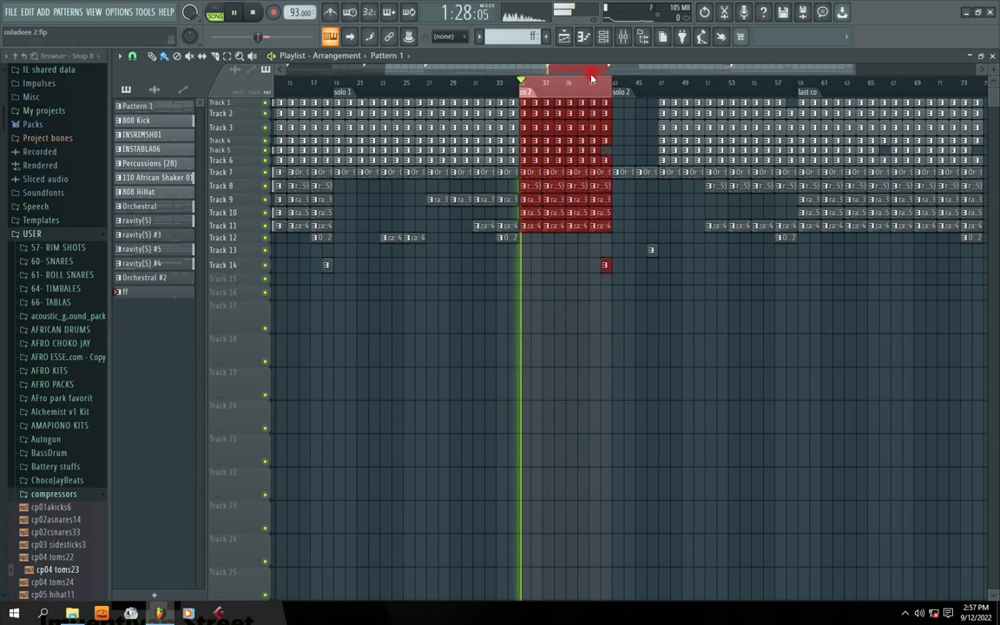
Briefly shrink the playlist to move the channel rack, restore it full-size, and stop playback.
{"action": "double_click", "coordinate": [671, 56]}
{"action": "left_click_drag", "start_coordinate": [484, 156], "coordinate": [646, 227]}
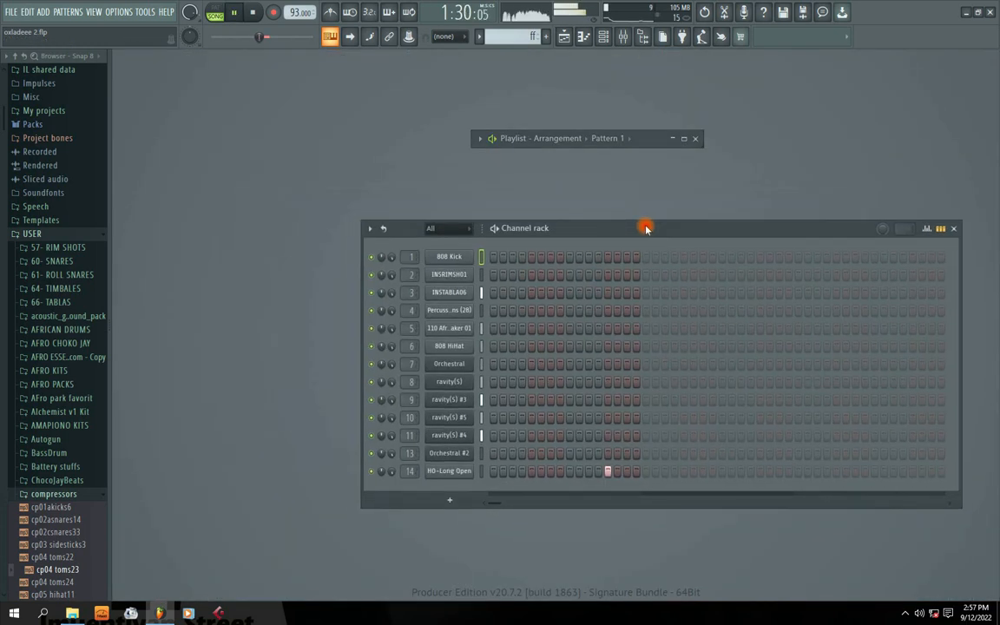
{"action": "left_click", "coordinate": [607, 138]}
{"action": "double_click", "coordinate": [642, 138]}
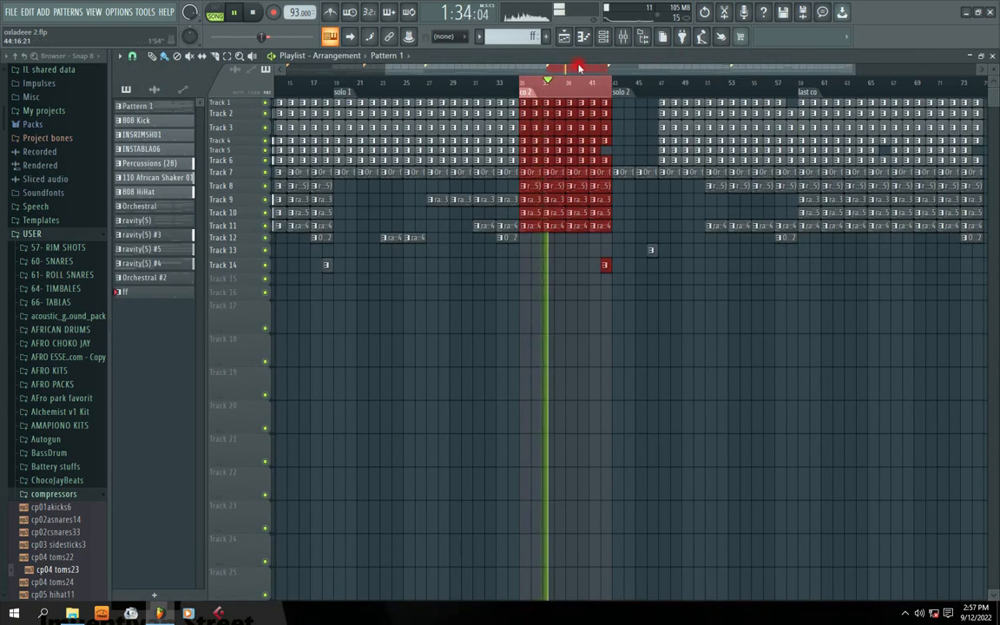
{"action": "key", "text": "space"}
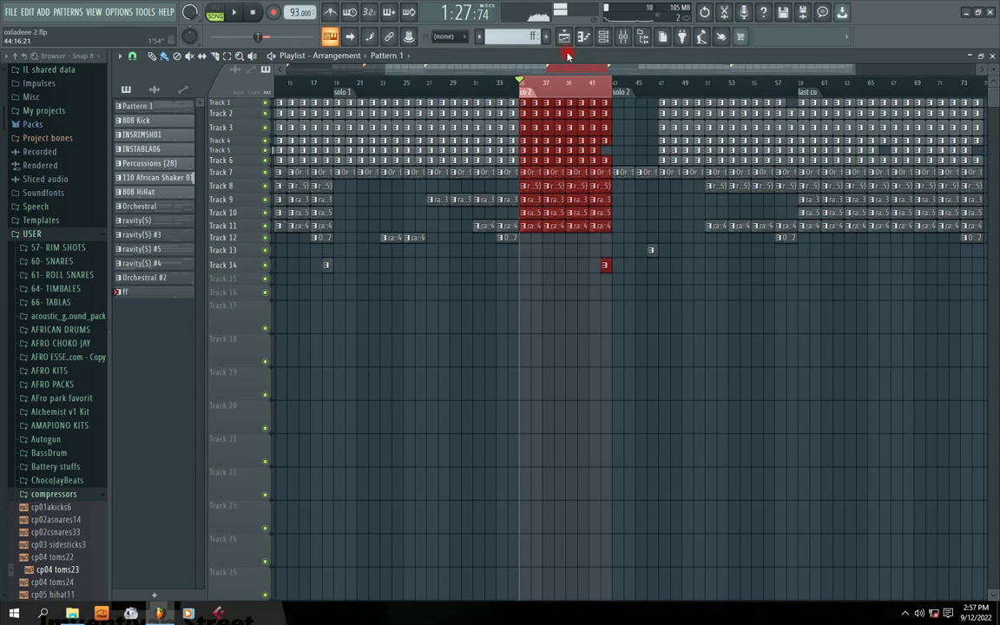
Open the Mixer over the playlist, moving it up-left and reducing its height.
{"action": "left_click", "coordinate": [605, 38]}
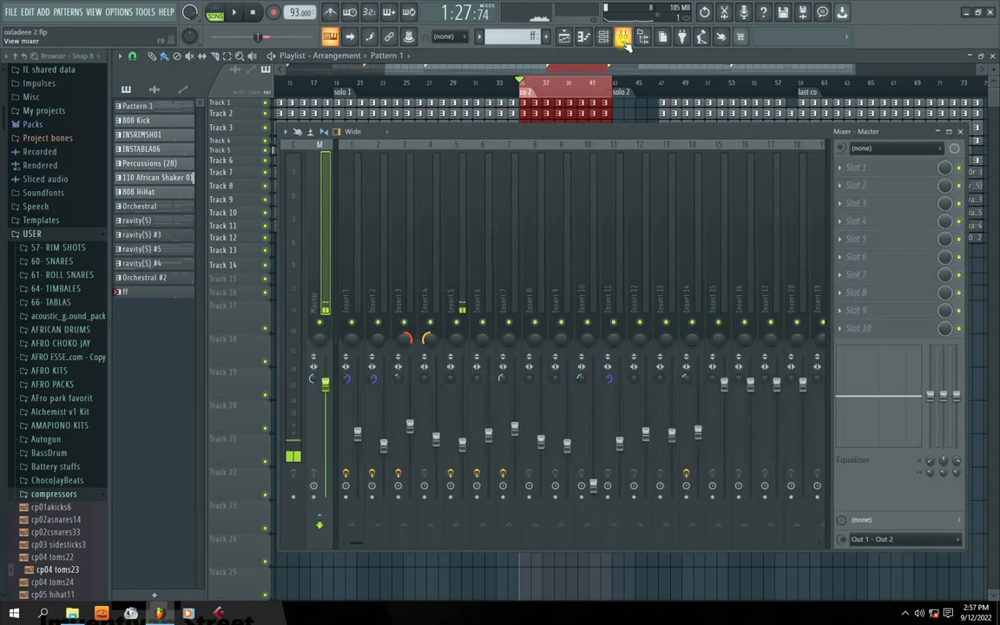
{"action": "left_click_drag", "start_coordinate": [527, 134], "coordinate": [495, 121]}
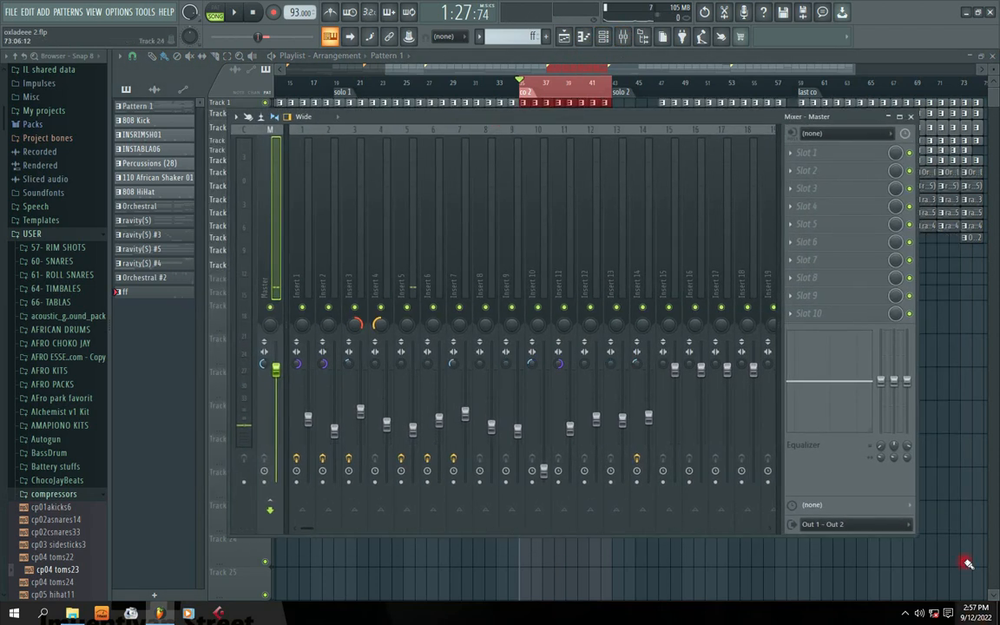
{"action": "left_click_drag", "start_coordinate": [915, 536], "coordinate": [921, 470]}
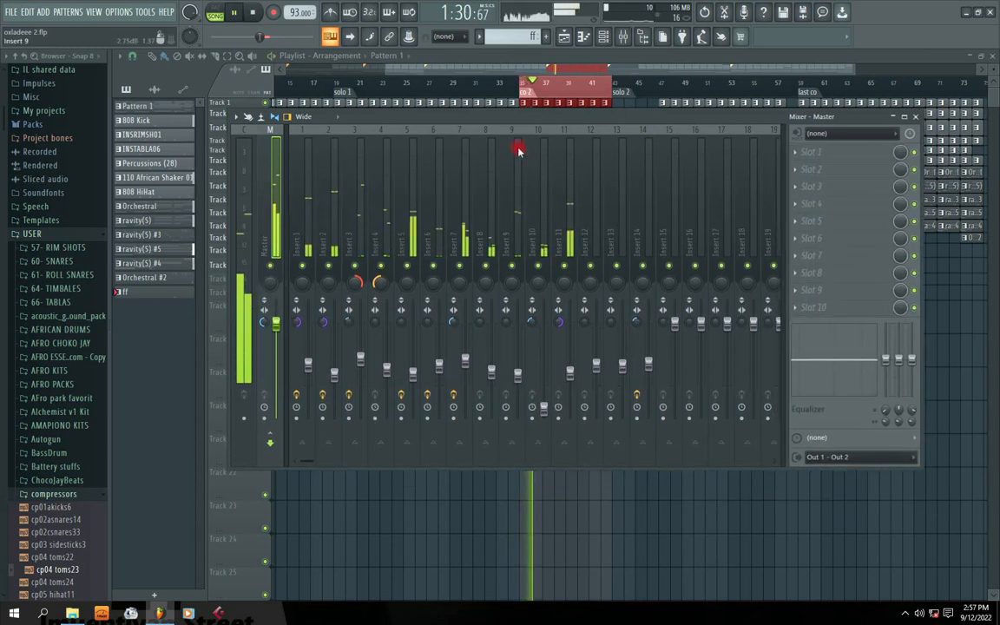
{"action": "mouse_move", "coordinate": [468, 118]}
{"action": "left_mouse_down"}
{"action": "mouse_move", "coordinate": [526, 126]}
{"action": "mouse_move", "coordinate": [454, 117]}
{"action": "mouse_move", "coordinate": [469, 122]}
{"action": "left_mouse_up"}
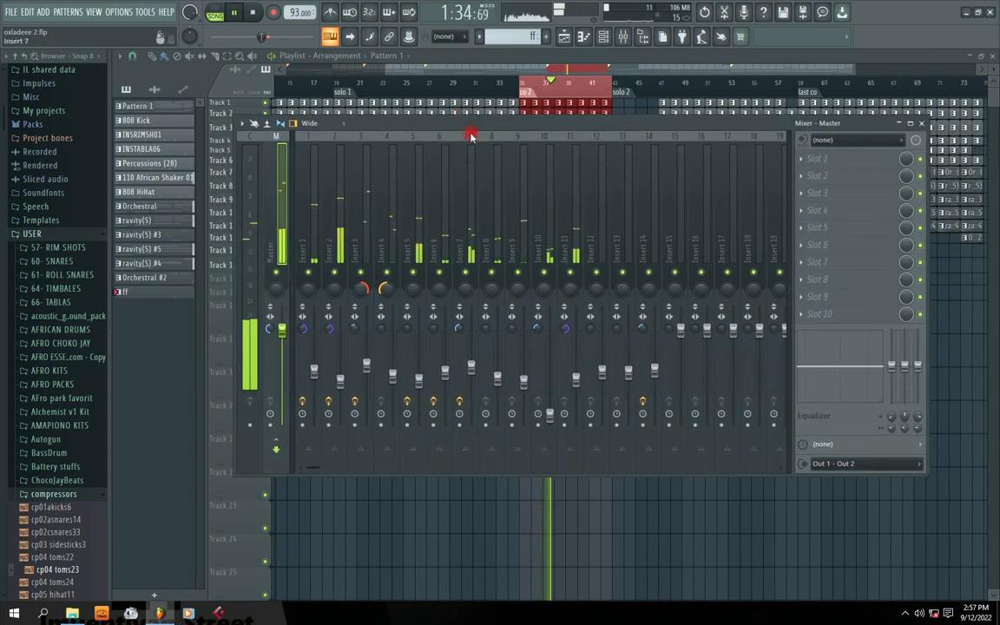
Play and stop the beat to check the meters while repositioning the Mixer window.
{"action": "key", "text": "space"}
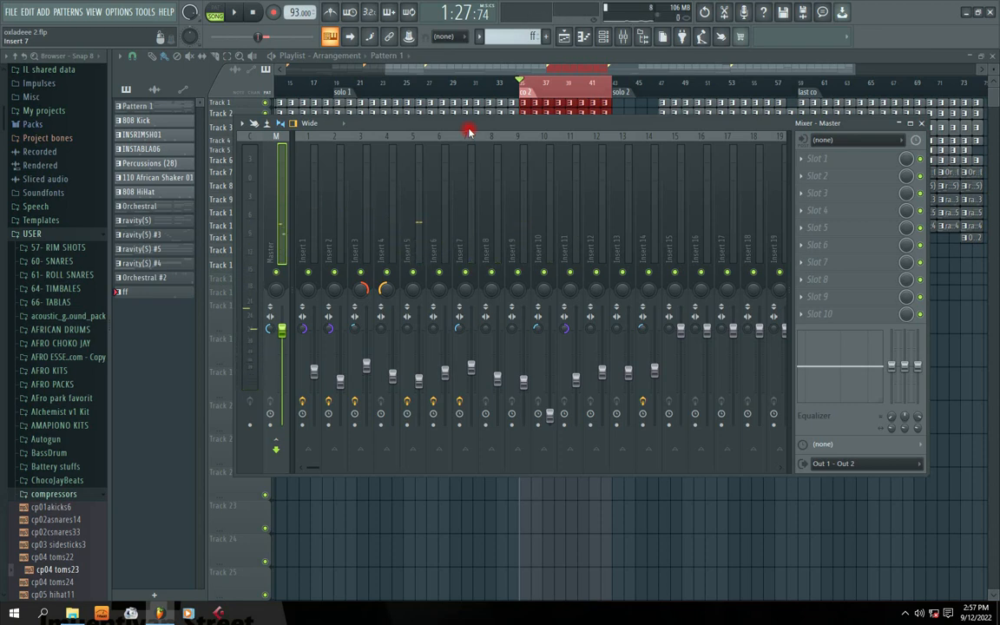
{"action": "left_click_drag", "start_coordinate": [466, 127], "coordinate": [471, 159]}
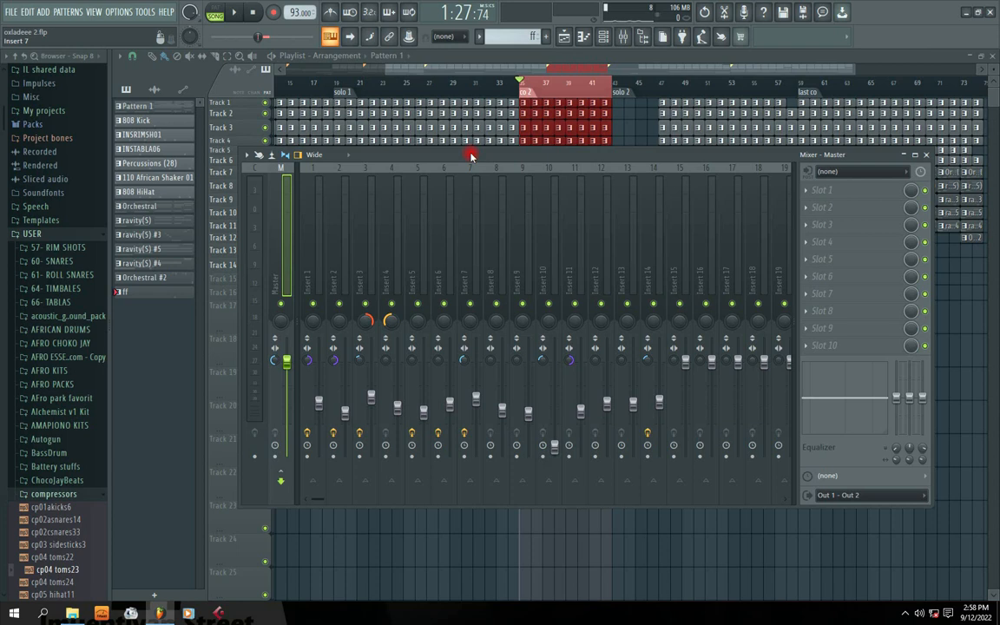
{"action": "key", "text": "space"}
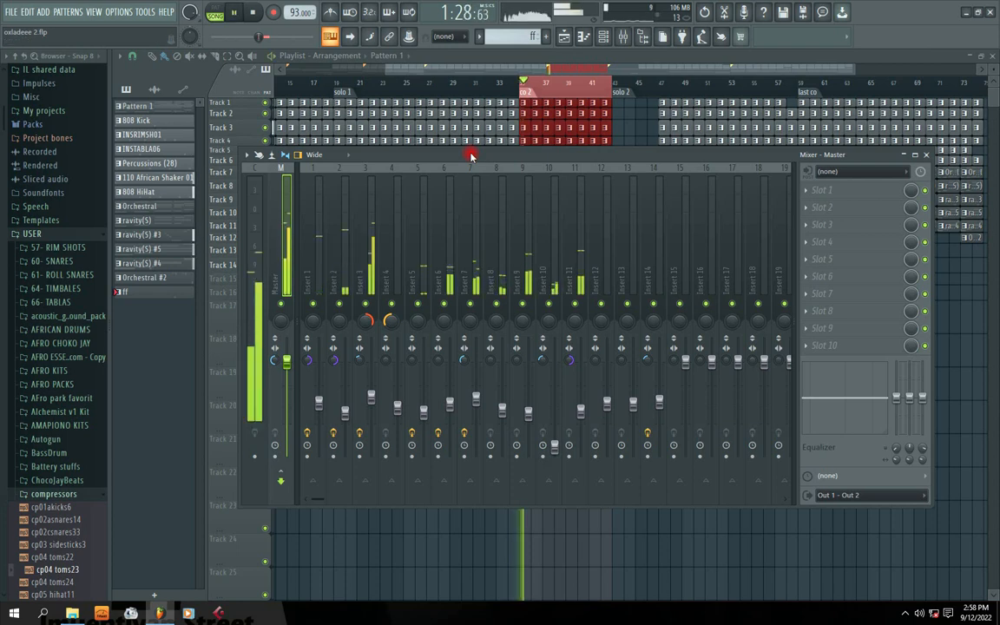
{"action": "left_click_drag", "start_coordinate": [472, 157], "coordinate": [394, 148]}
{"action": "key", "text": "space"}
Select the Master channel in the Mixer and open the plugin menu for its Slot 1.
{"action": "left_click", "coordinate": [235, 232]}
{"action": "left_click", "coordinate": [276, 229]}
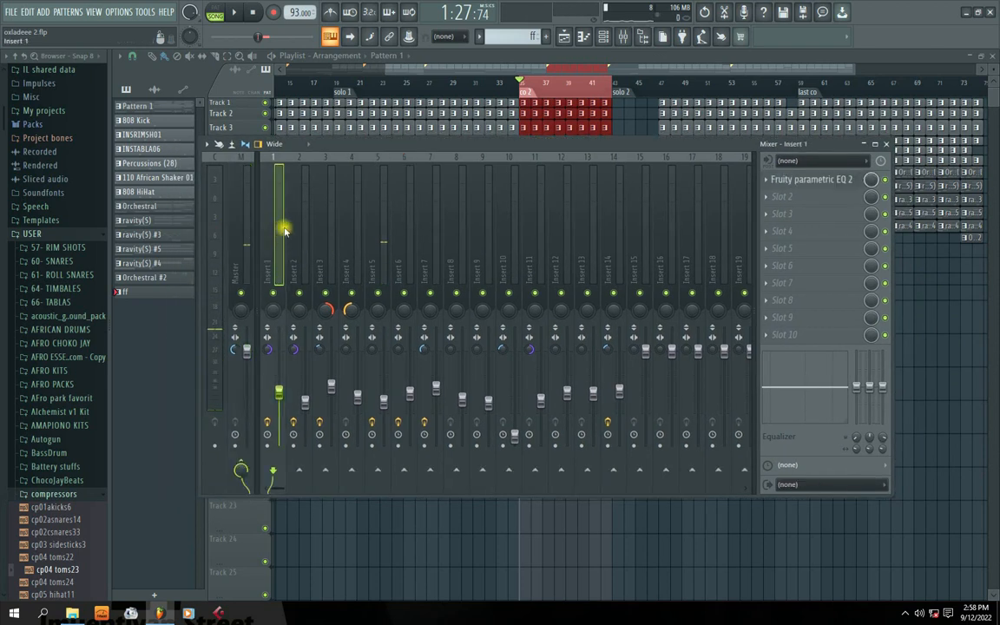
{"action": "left_click", "coordinate": [405, 233]}
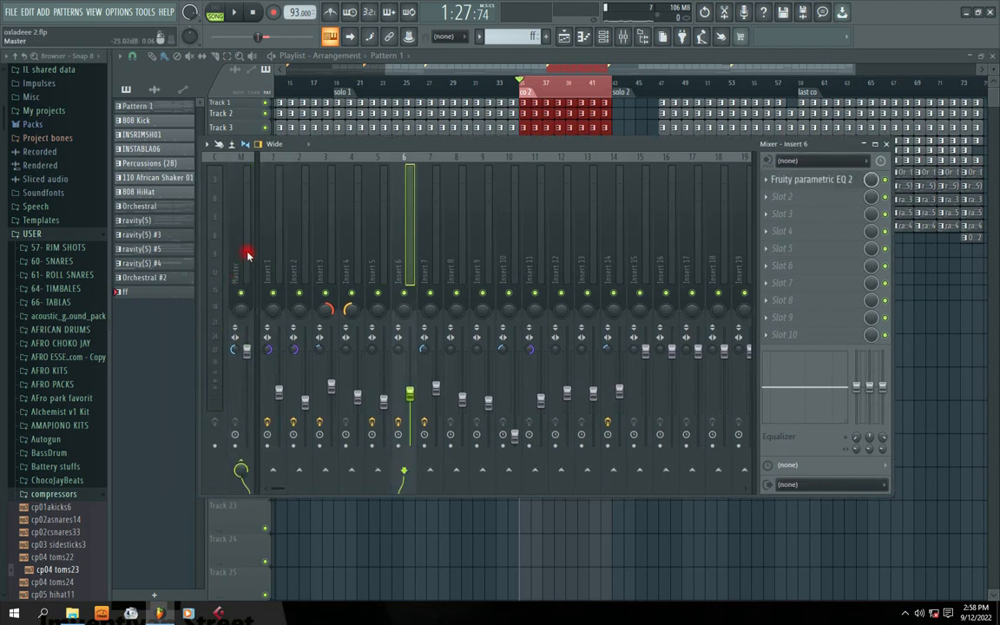
{"action": "left_click", "coordinate": [234, 240]}
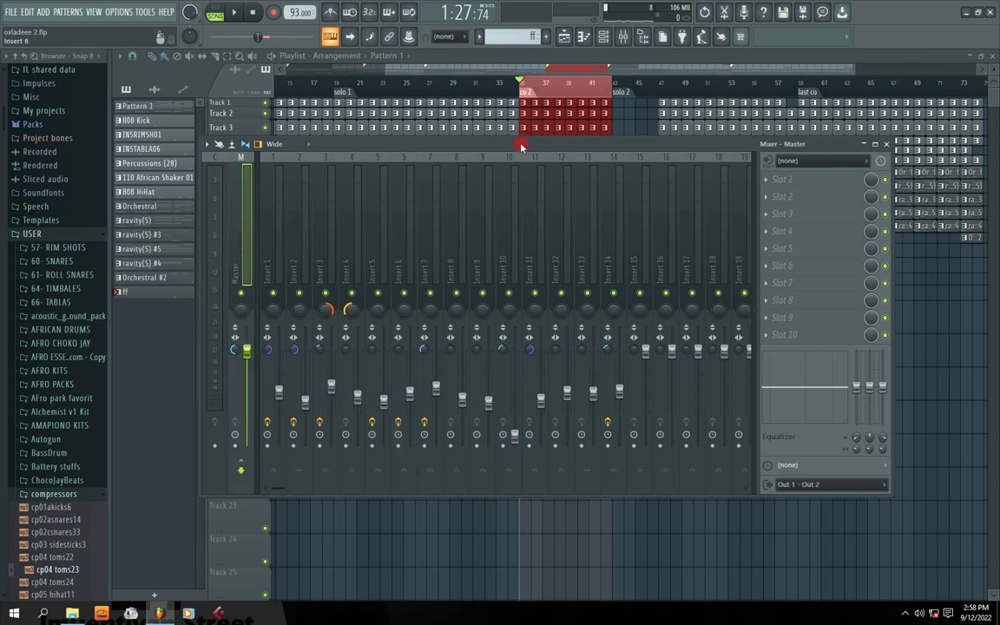
{"action": "left_click_drag", "start_coordinate": [520, 148], "coordinate": [460, 156]}
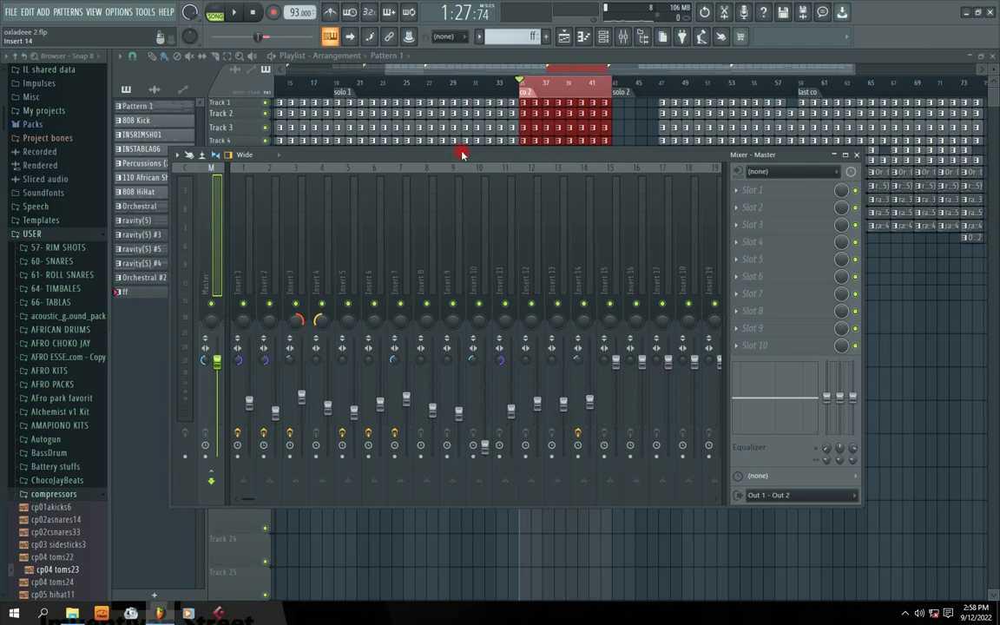
{"action": "left_click_drag", "start_coordinate": [461, 155], "coordinate": [465, 149]}
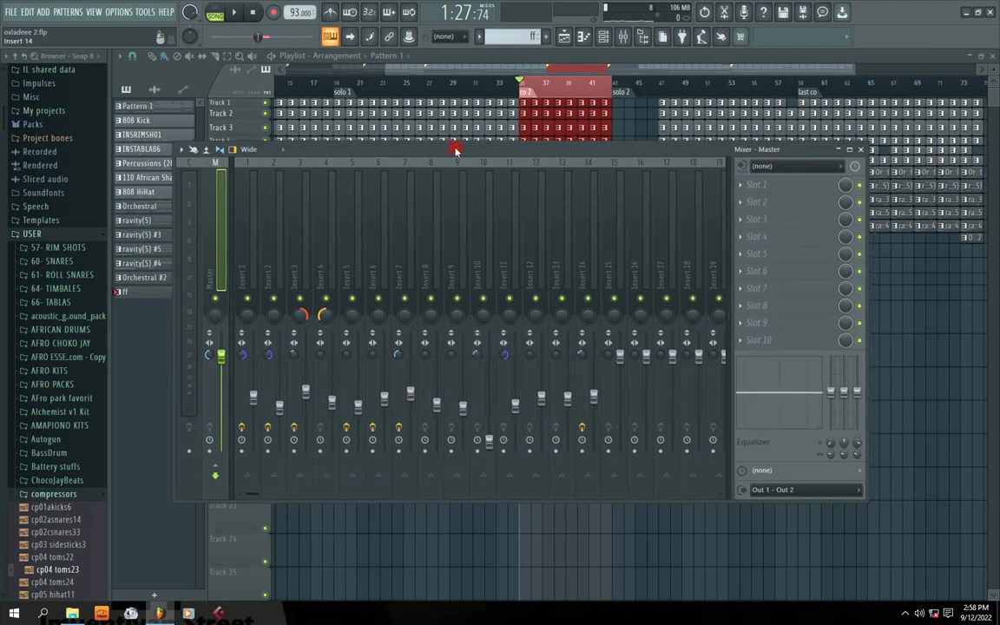
{"action": "left_click", "coordinate": [734, 187]}
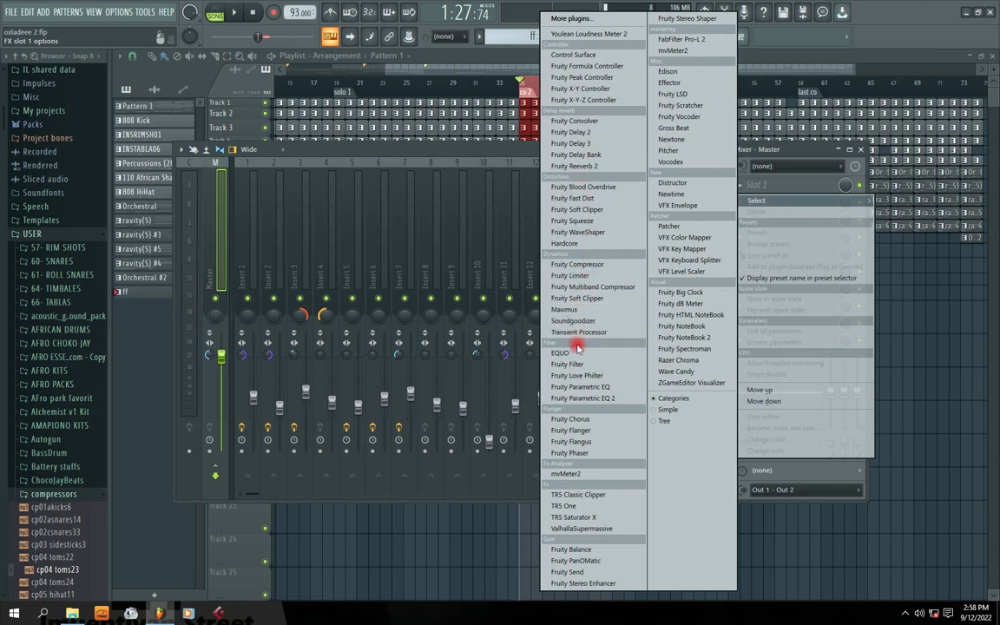
Load Fruity Parametric EQ 2 into Master Slot 1, position its window, and show its presets.
{"action": "left_click", "coordinate": [583, 399]}
{"action": "left_click_drag", "start_coordinate": [302, 167], "coordinate": [384, 192]}
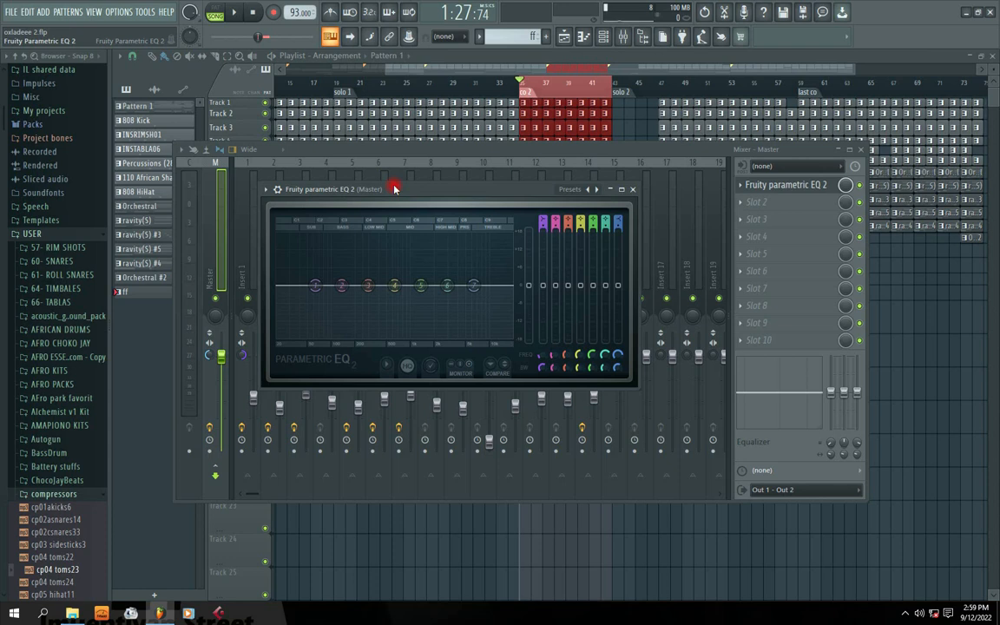
{"action": "mouse_move", "coordinate": [398, 189]}
{"action": "left_mouse_down"}
{"action": "mouse_move", "coordinate": [482, 179]}
{"action": "mouse_move", "coordinate": [491, 157]}
{"action": "mouse_move", "coordinate": [420, 223]}
{"action": "mouse_move", "coordinate": [427, 205]}
{"action": "mouse_move", "coordinate": [395, 191]}
{"action": "mouse_move", "coordinate": [414, 192]}
{"action": "left_mouse_up"}
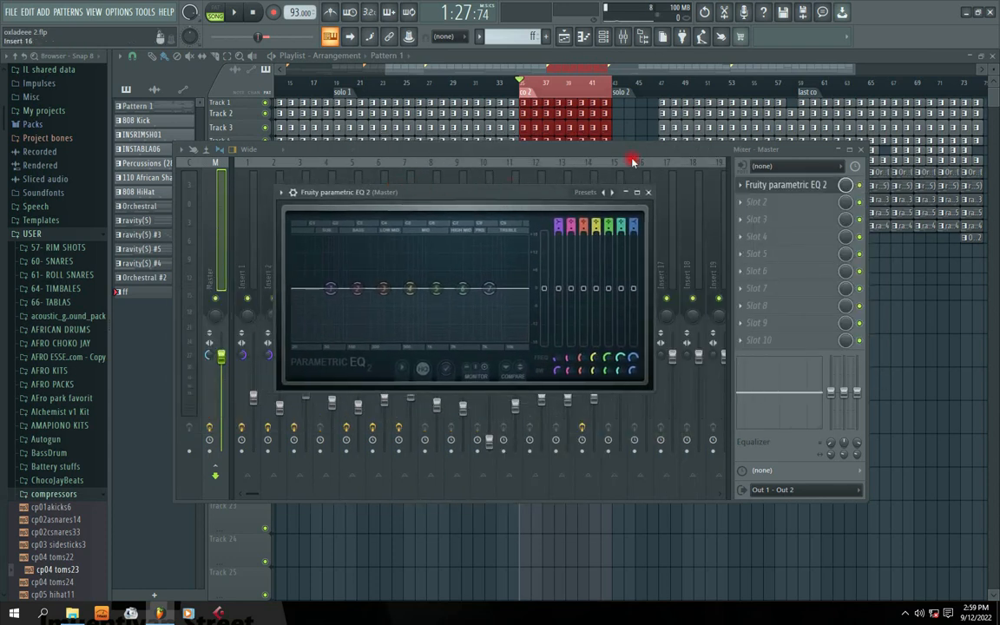
{"action": "left_click", "coordinate": [612, 193]}
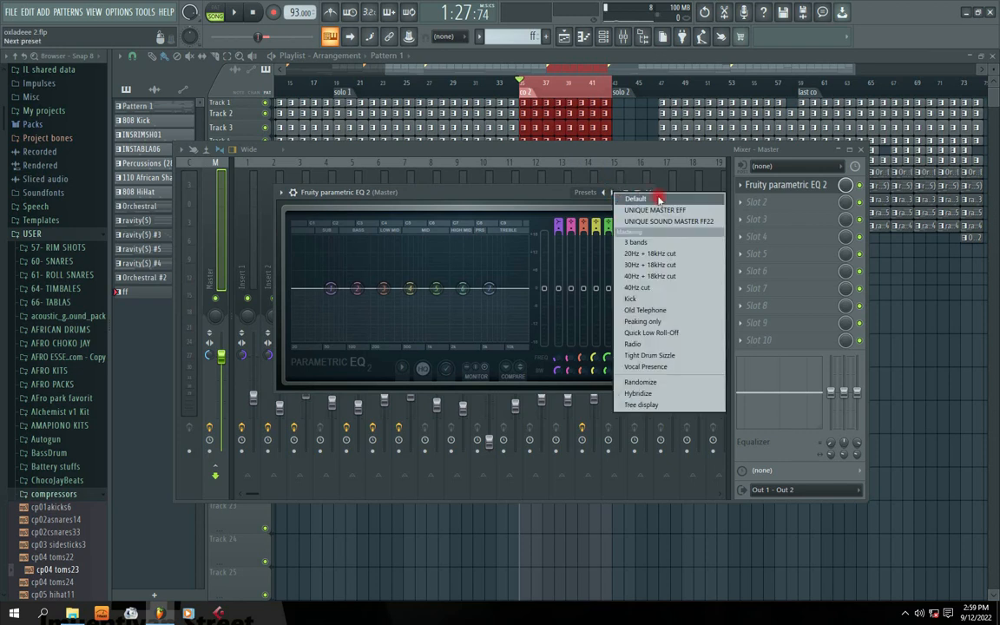
Try the 20Hz, 30Hz and 40Hz + 18kHz cut presets on the Master EQ.
{"action": "left_click", "coordinate": [655, 256]}
{"action": "left_click_drag", "start_coordinate": [373, 189], "coordinate": [404, 195]}
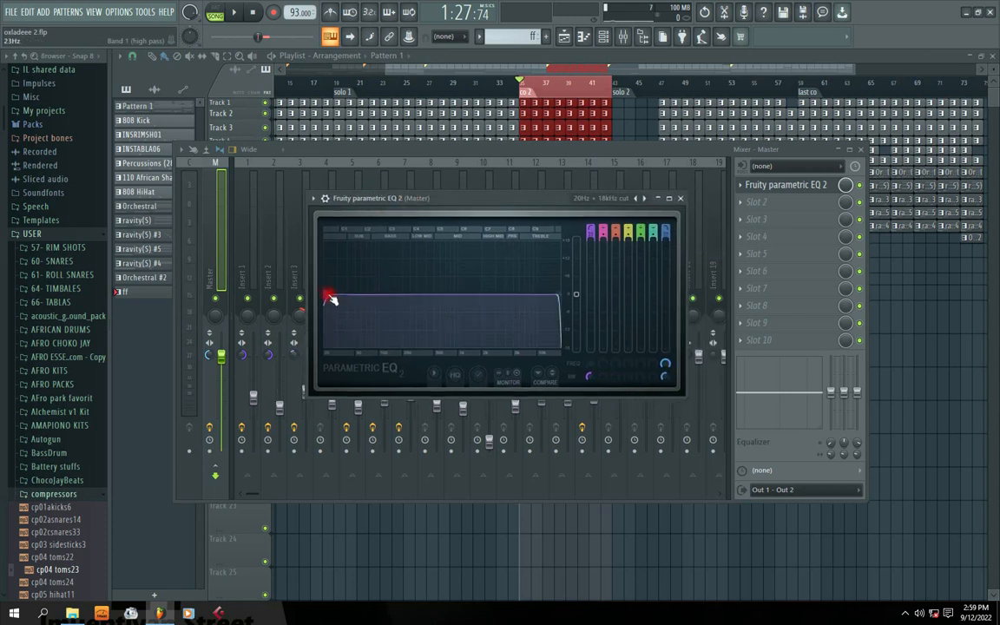
{"action": "left_click_drag", "start_coordinate": [332, 299], "coordinate": [328, 300]}
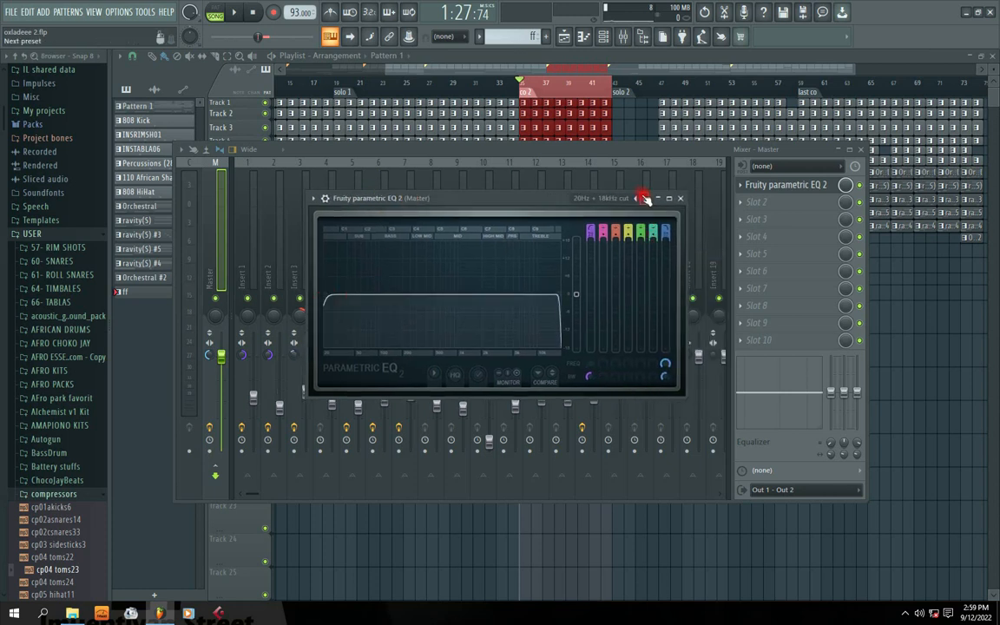
{"action": "left_click", "coordinate": [643, 198]}
{"action": "left_click", "coordinate": [664, 248]}
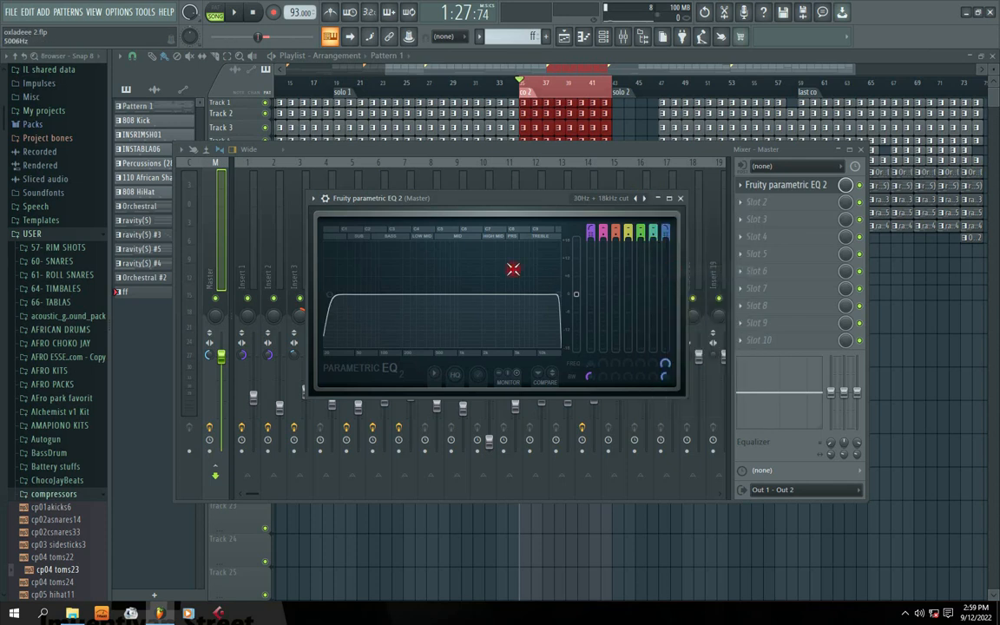
{"action": "left_click", "coordinate": [645, 198]}
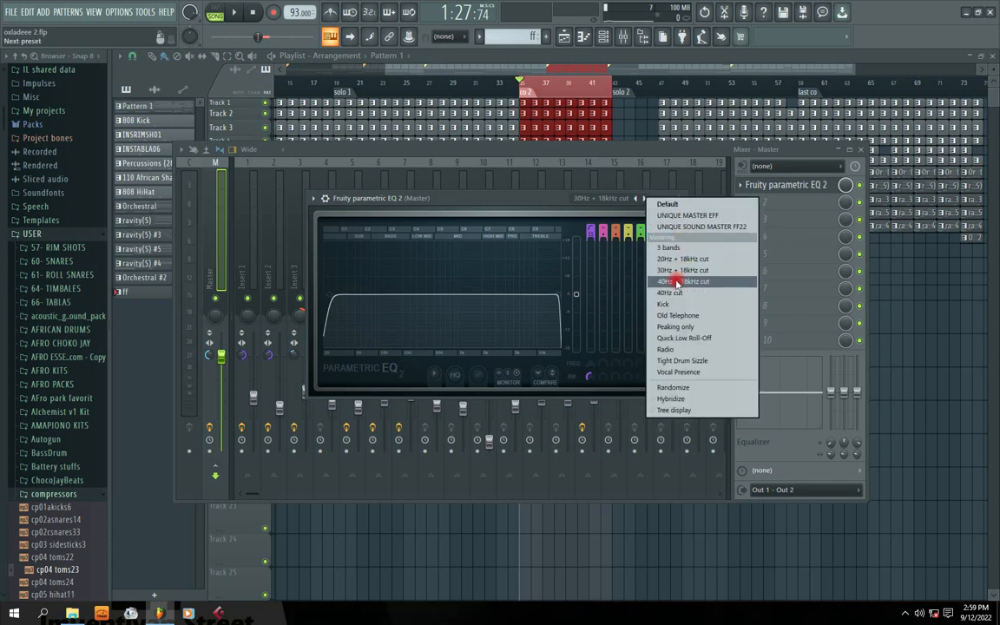
{"action": "left_click", "coordinate": [676, 282]}
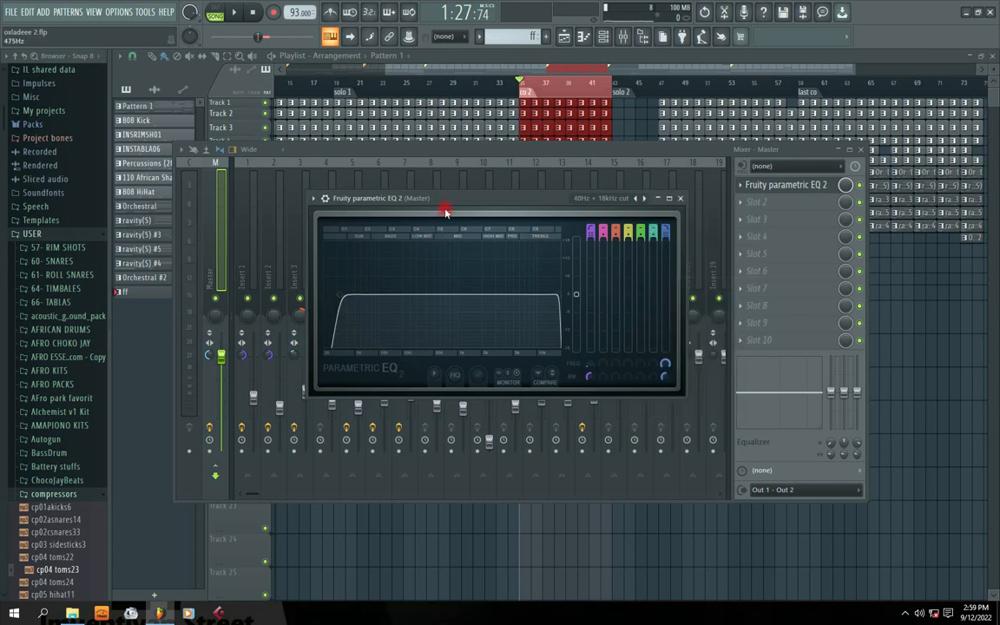
Play the beat, tweak the low cut, then reapply the 40Hz + 18kHz cut preset.
{"action": "key", "text": "space"}
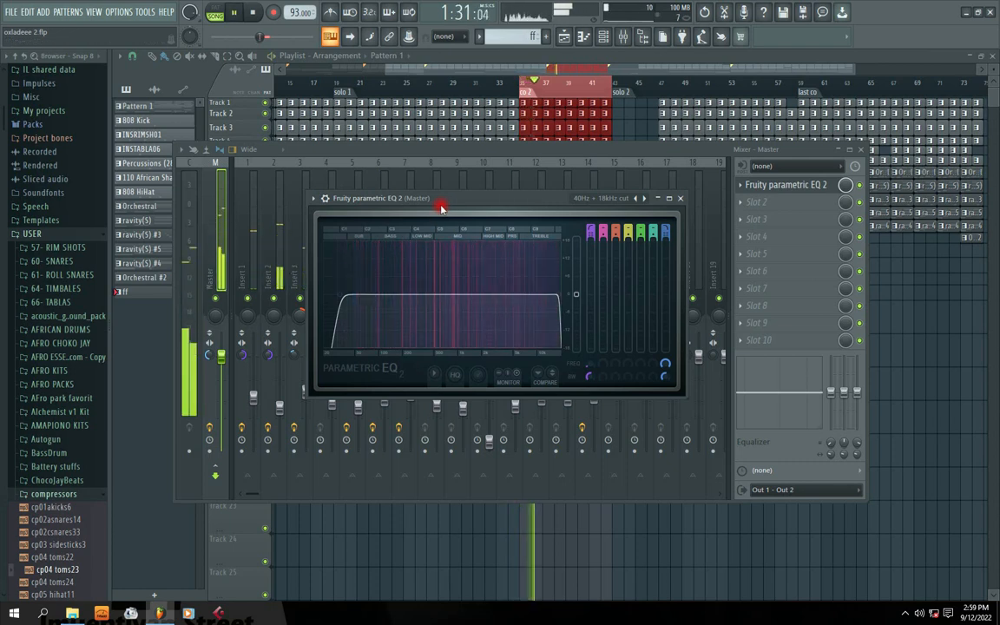
{"action": "mouse_move", "coordinate": [346, 297]}
{"action": "left_mouse_down"}
{"action": "mouse_move", "coordinate": [332, 295]}
{"action": "mouse_move", "coordinate": [343, 295]}
{"action": "left_mouse_up"}
{"action": "right_click", "coordinate": [344, 296]}
{"action": "right_click", "coordinate": [643, 199]}
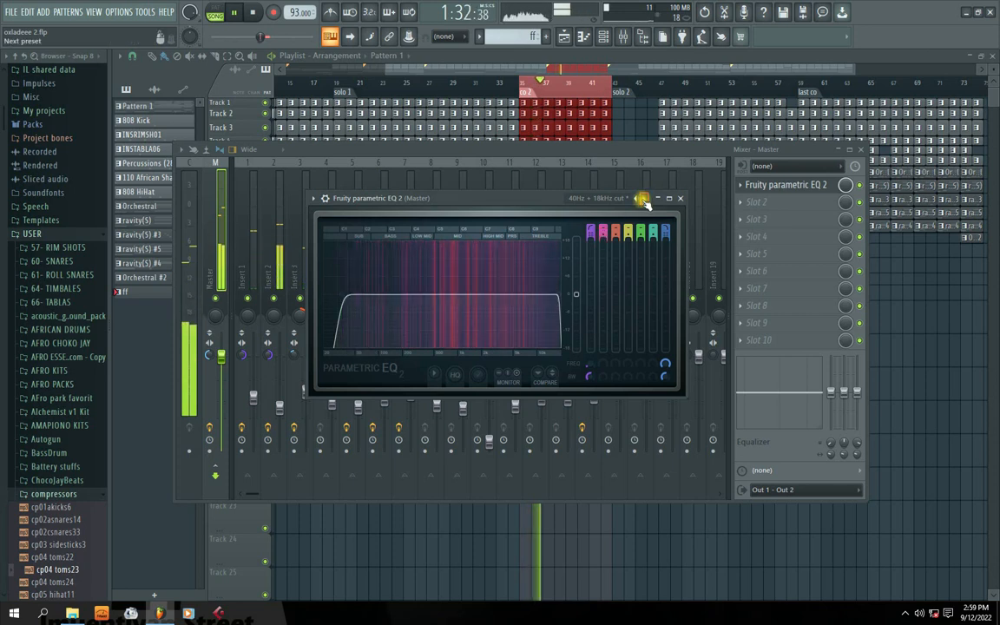
{"action": "right_click", "coordinate": [643, 199]}
{"action": "left_click", "coordinate": [678, 283]}
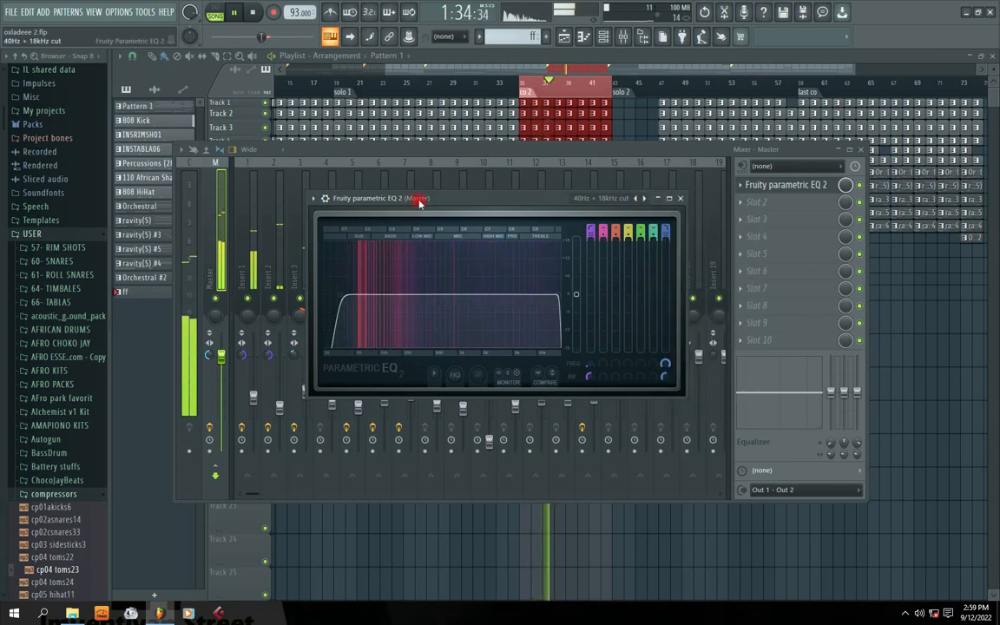
Replay the beat to hear the 40Hz + 18kHz cut, then close the EQ window.
{"action": "left_click_drag", "start_coordinate": [430, 201], "coordinate": [413, 196]}
{"action": "key", "text": "space"}
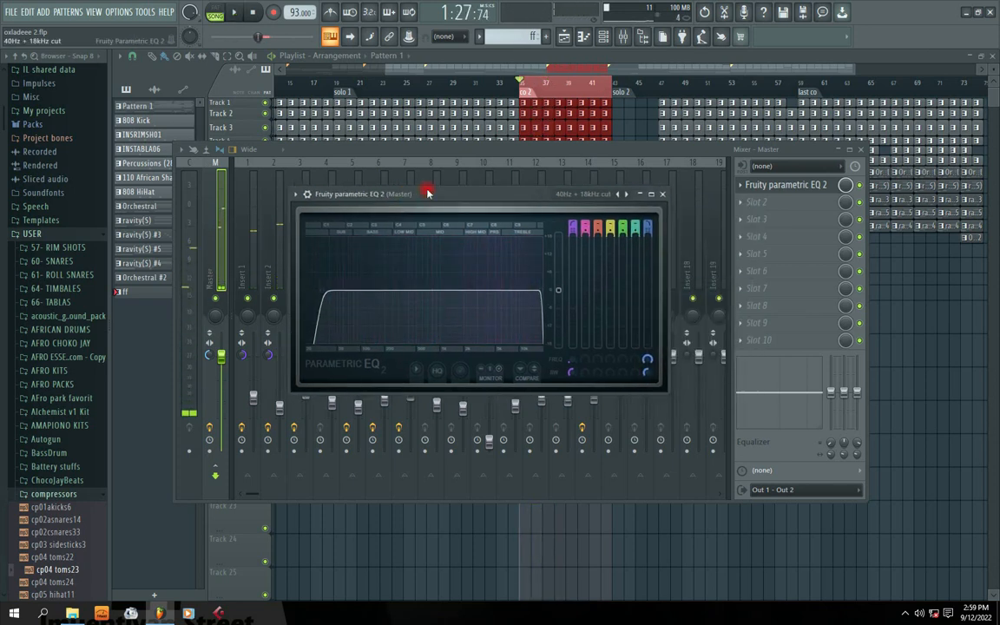
{"action": "key", "text": "space"}
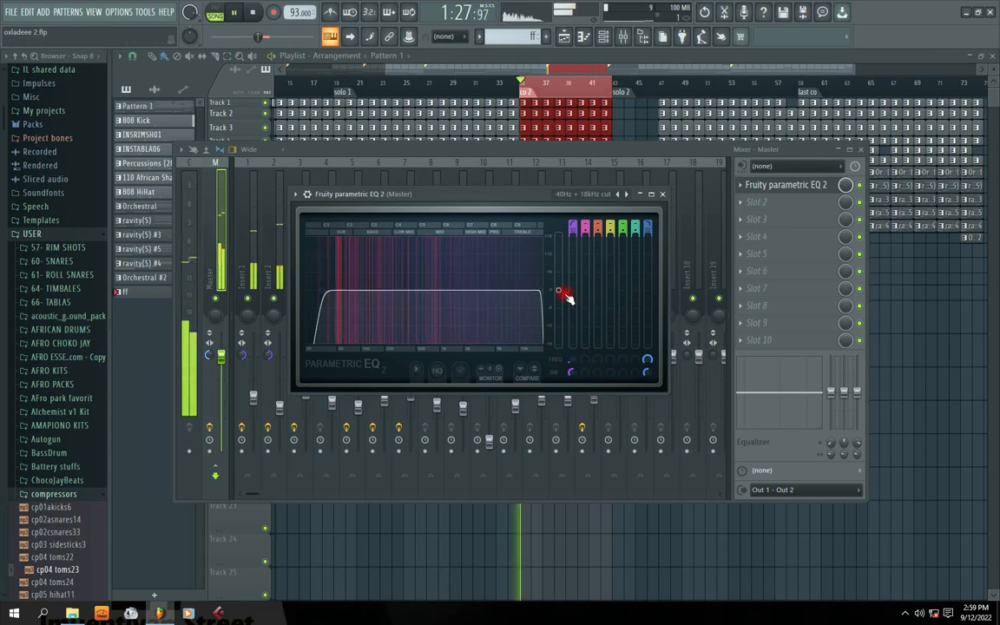
{"action": "left_click_drag", "start_coordinate": [430, 196], "coordinate": [458, 193]}
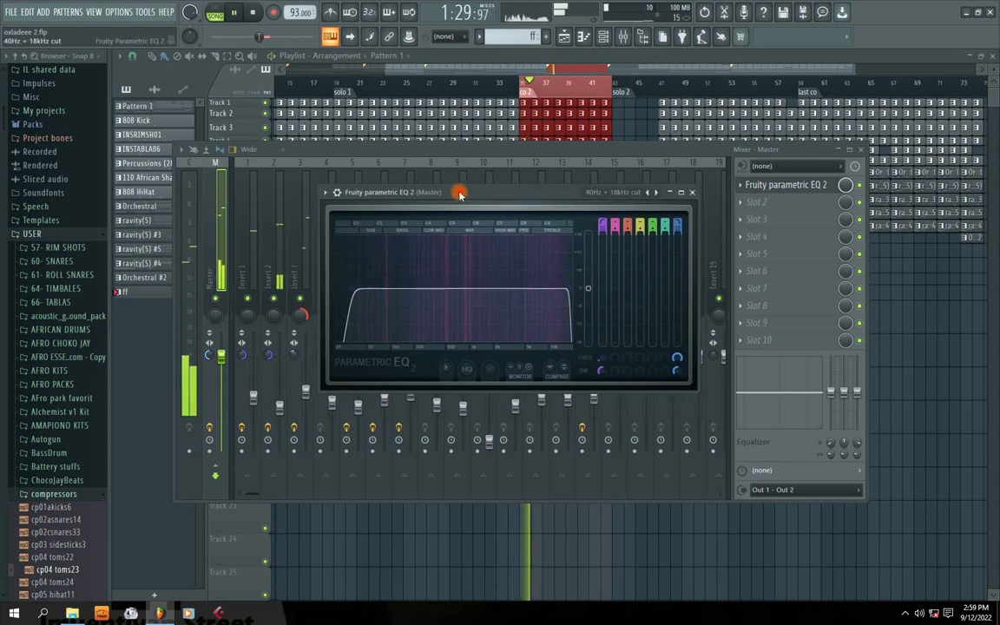
{"action": "key", "text": "space"}
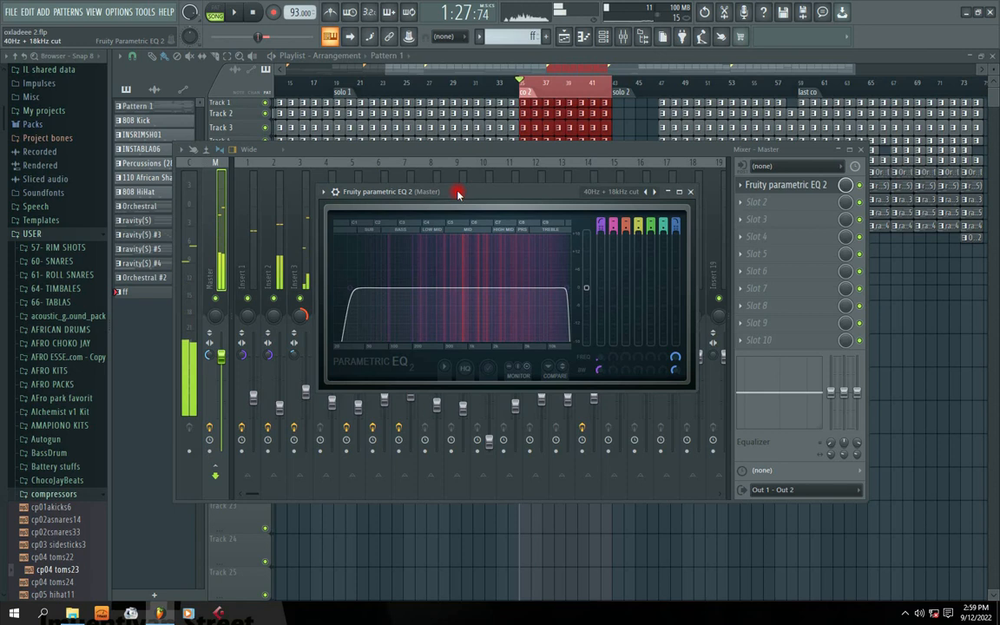
{"action": "left_click", "coordinate": [689, 193]}
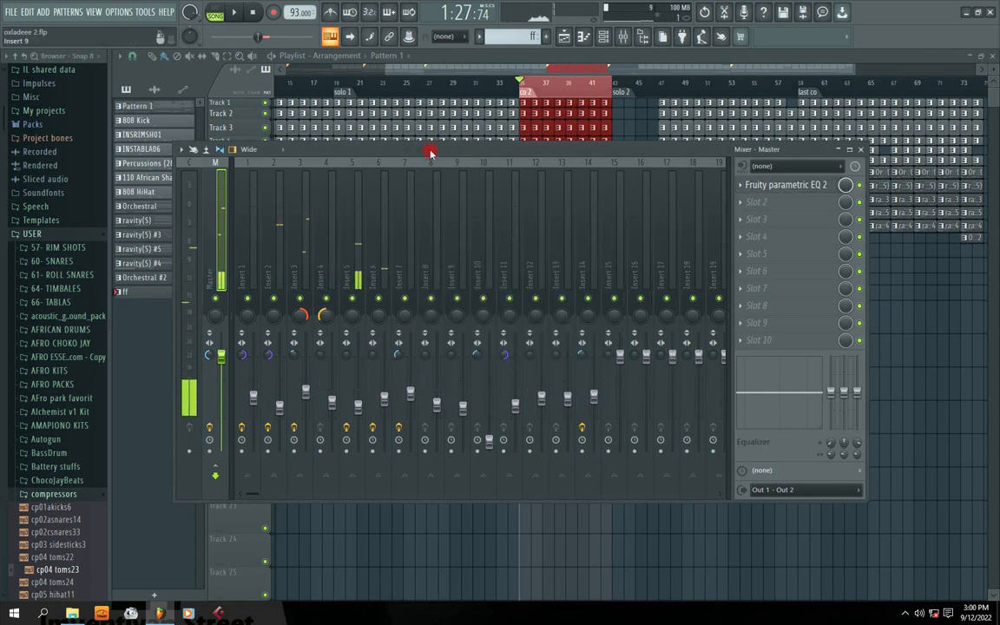
Load Fruity Limiter into the Master's second effect slot and place its window lower.
{"action": "mouse_move", "coordinate": [430, 152]}
{"action": "left_mouse_down"}
{"action": "mouse_move", "coordinate": [476, 189]}
{"action": "mouse_move", "coordinate": [442, 152]}
{"action": "left_mouse_up"}
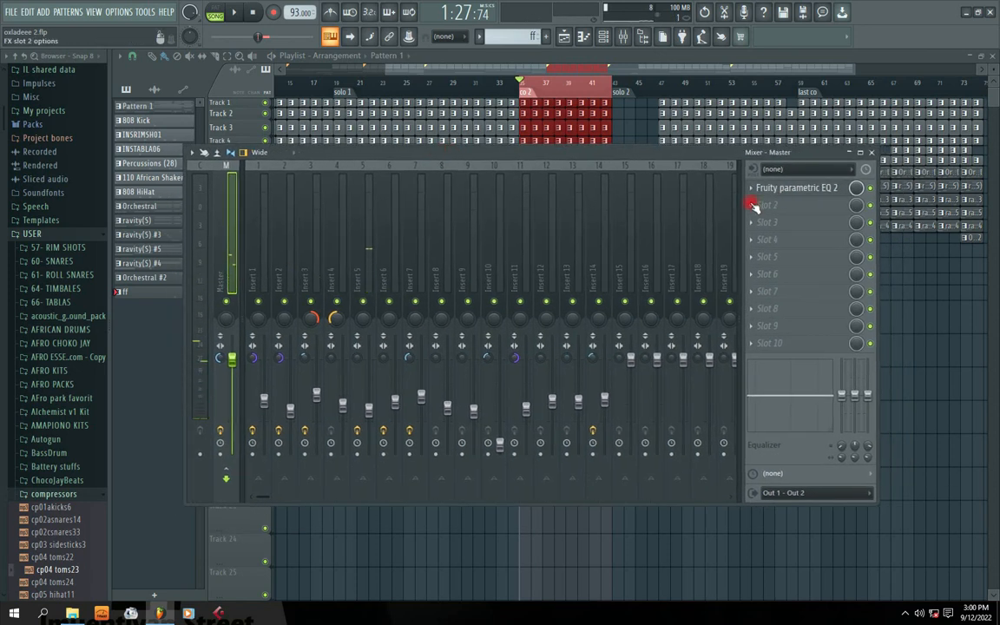
{"action": "left_click", "coordinate": [751, 205]}
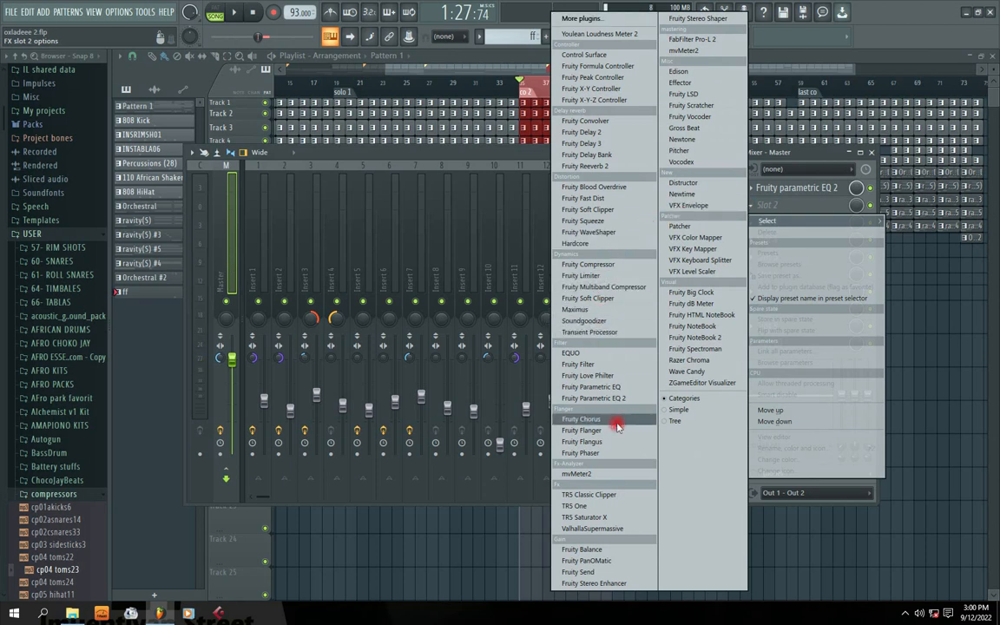
{"action": "left_click", "coordinate": [585, 277]}
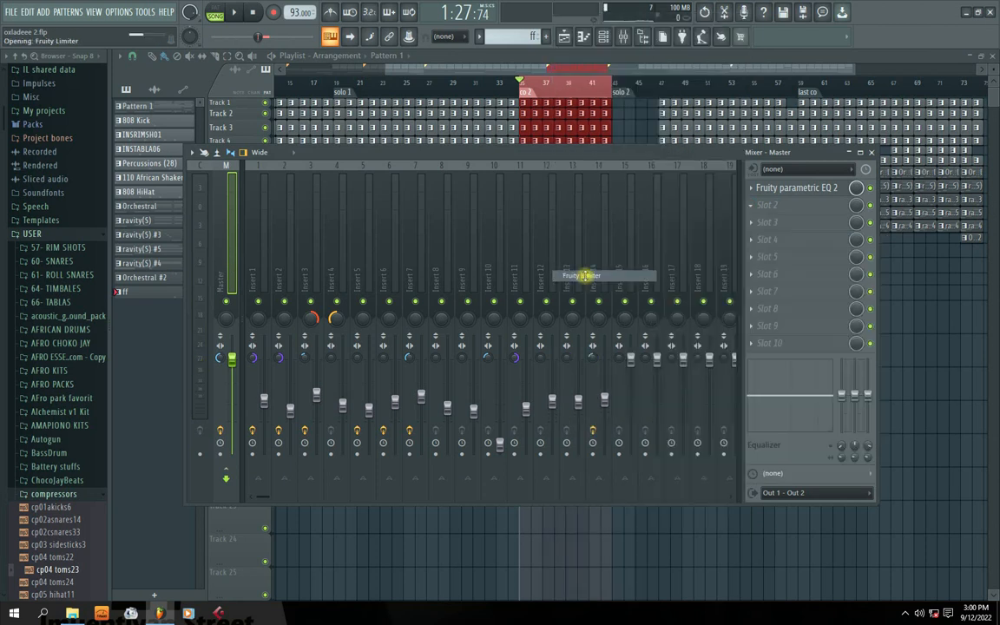
{"action": "left_click_drag", "start_coordinate": [371, 146], "coordinate": [405, 233]}
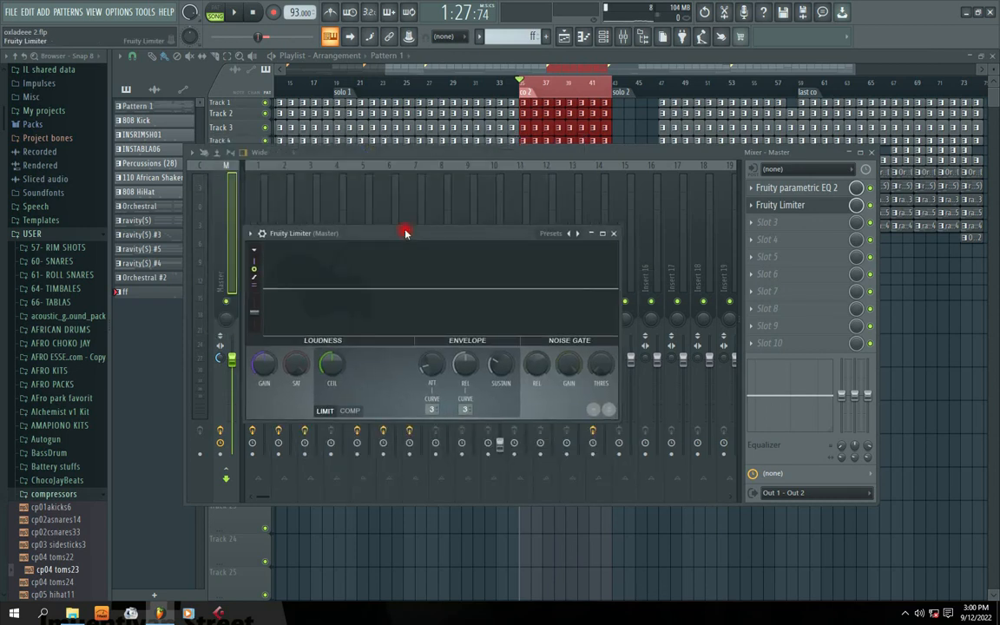
Switch the limiter between LIMIT and COMP modes, leaving it in compressor mode.
{"action": "left_click", "coordinate": [348, 411]}
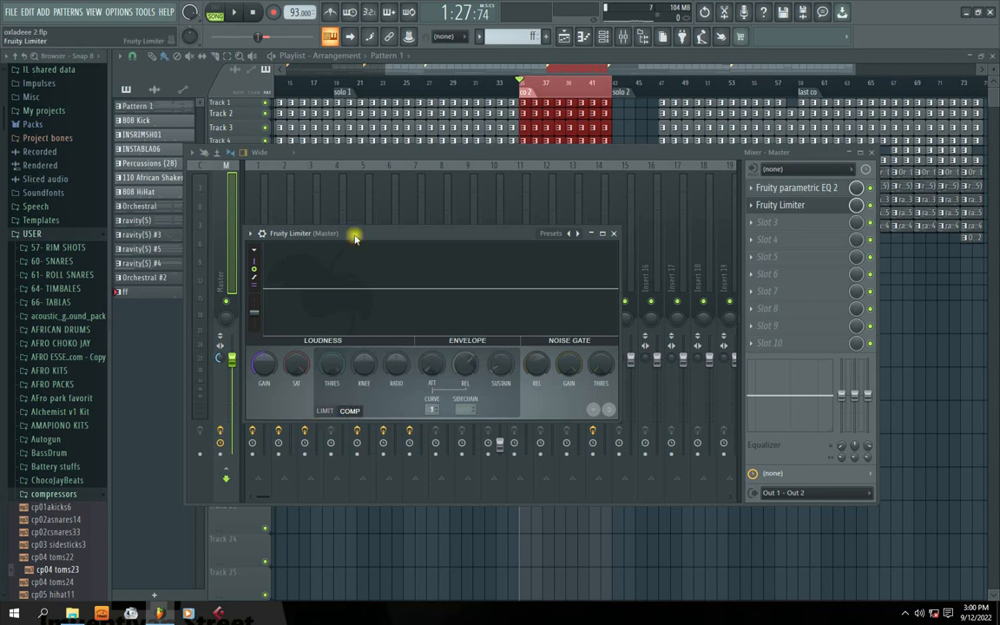
{"action": "left_click_drag", "start_coordinate": [355, 237], "coordinate": [395, 243]}
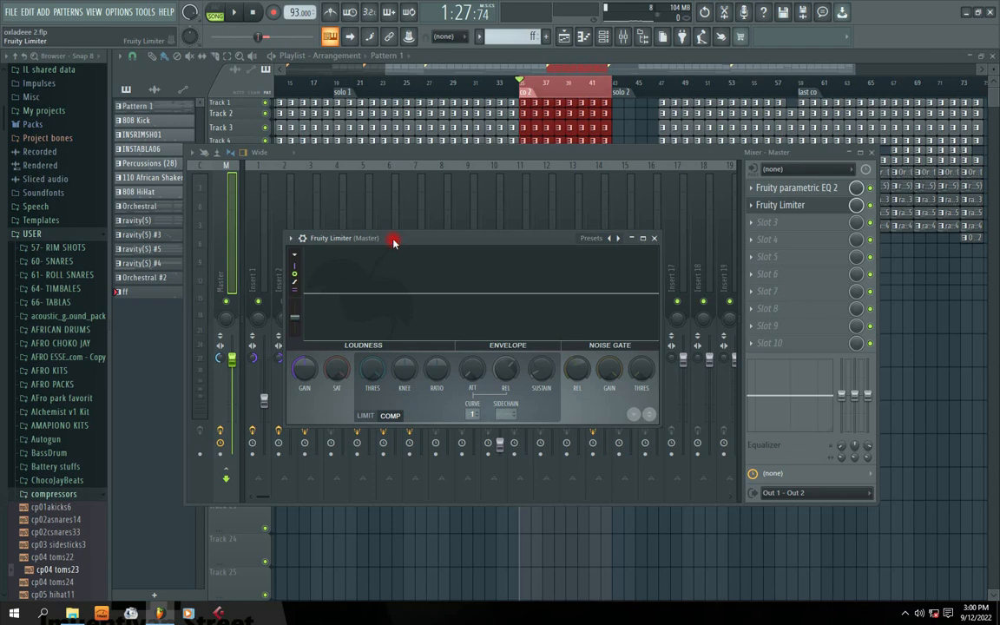
{"action": "left_click", "coordinate": [365, 417]}
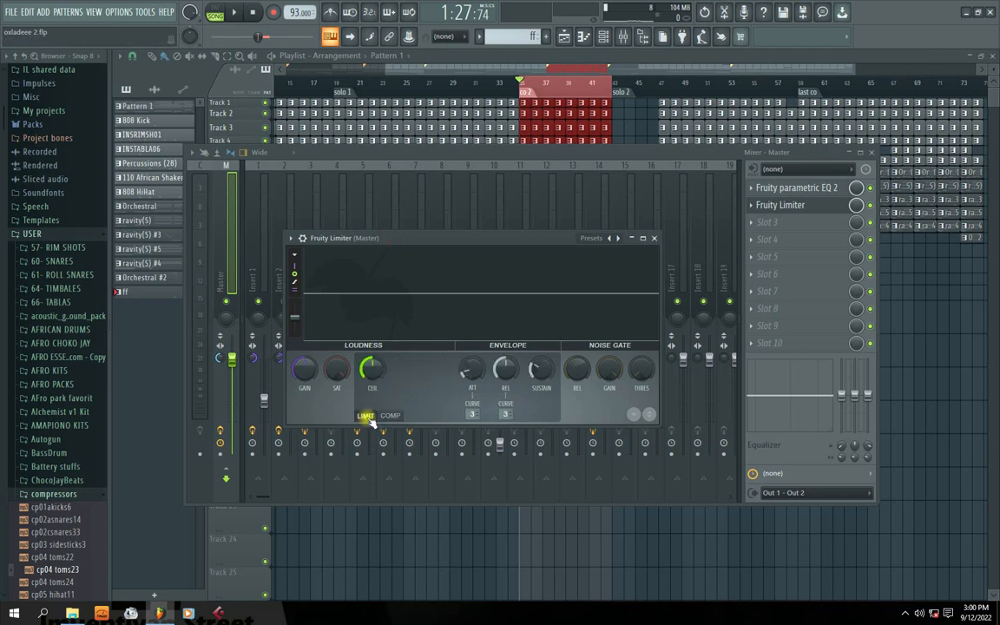
{"action": "left_click", "coordinate": [389, 416]}
{"action": "mouse_move", "coordinate": [434, 245]}
{"action": "left_mouse_down"}
{"action": "mouse_move", "coordinate": [419, 236]}
{"action": "mouse_move", "coordinate": [427, 256]}
{"action": "left_mouse_up"}
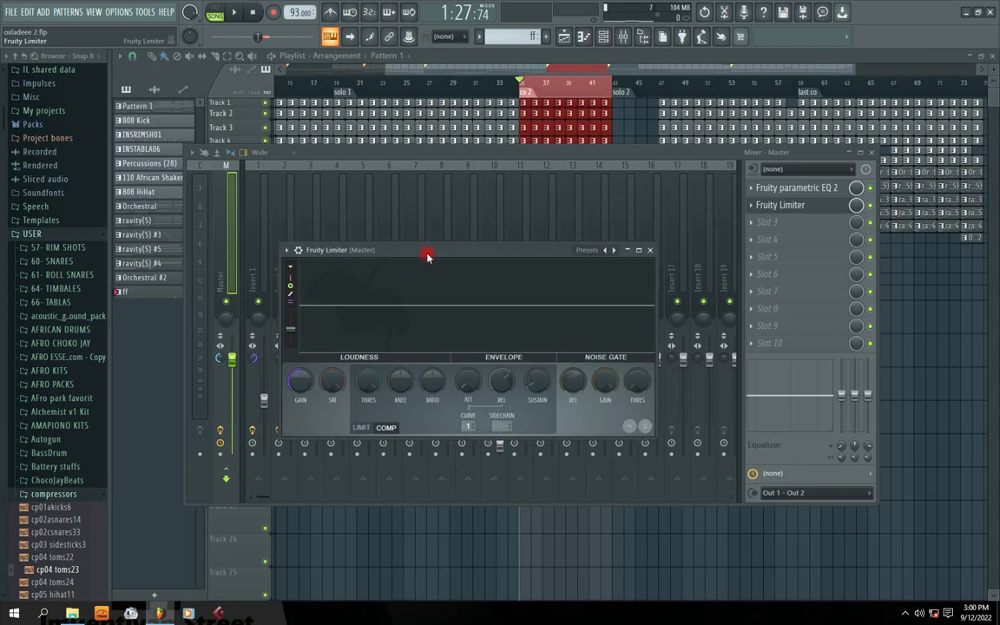
{"action": "left_click", "coordinate": [360, 427]}
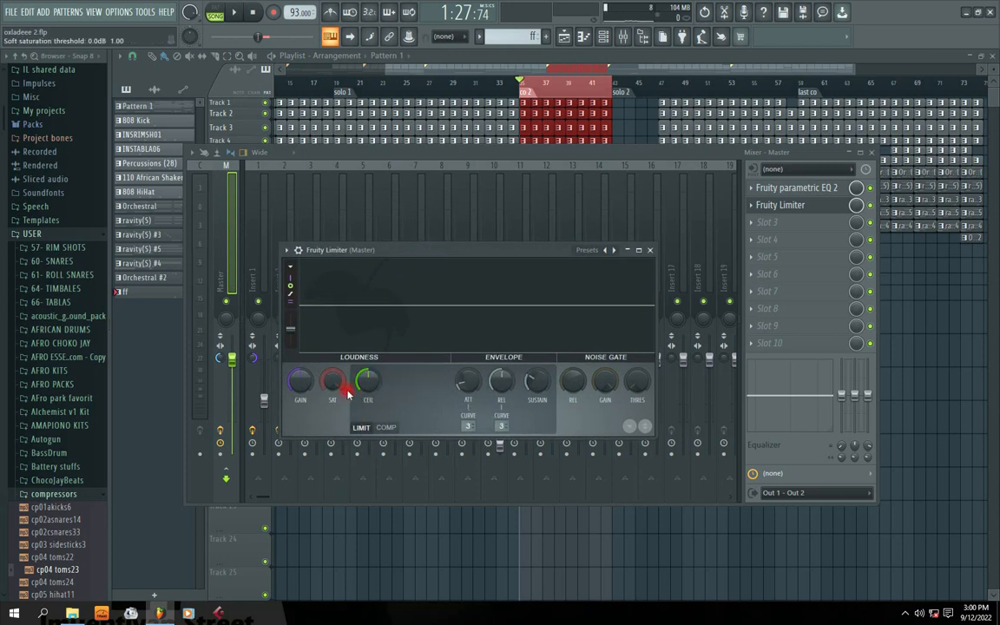
{"action": "left_click_drag", "start_coordinate": [398, 249], "coordinate": [420, 247]}
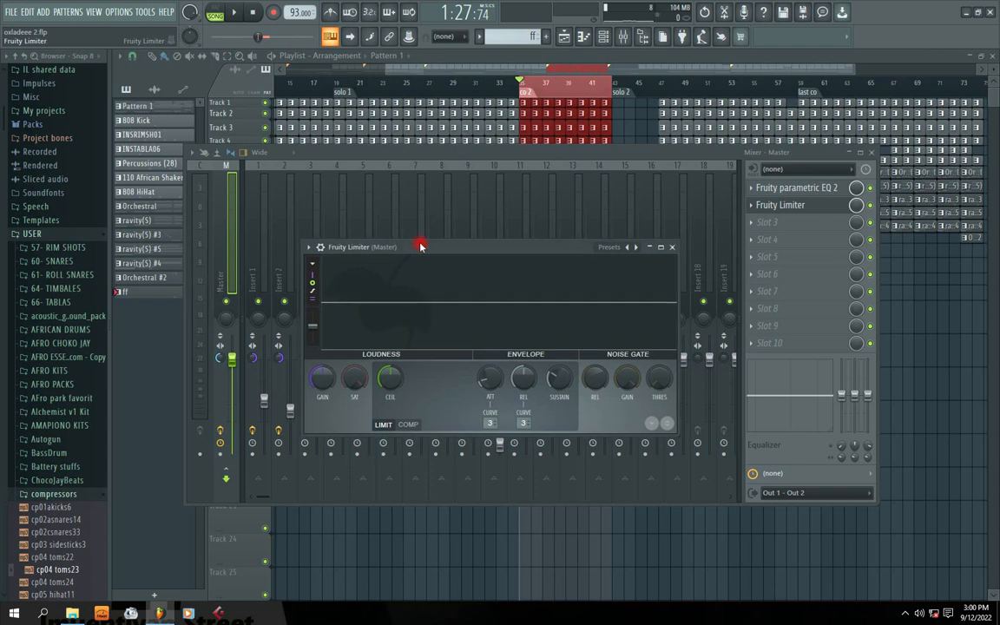
{"action": "left_click", "coordinate": [408, 425]}
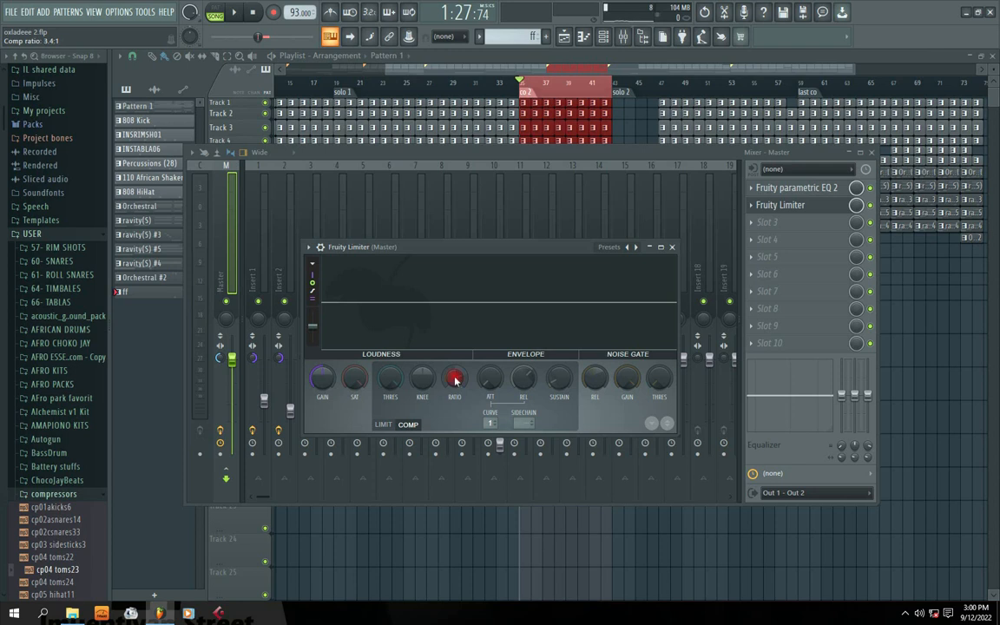
While the beat plays, lower the compressor threshold toward -18 dB, then stop playback.
{"action": "key", "text": "space"}
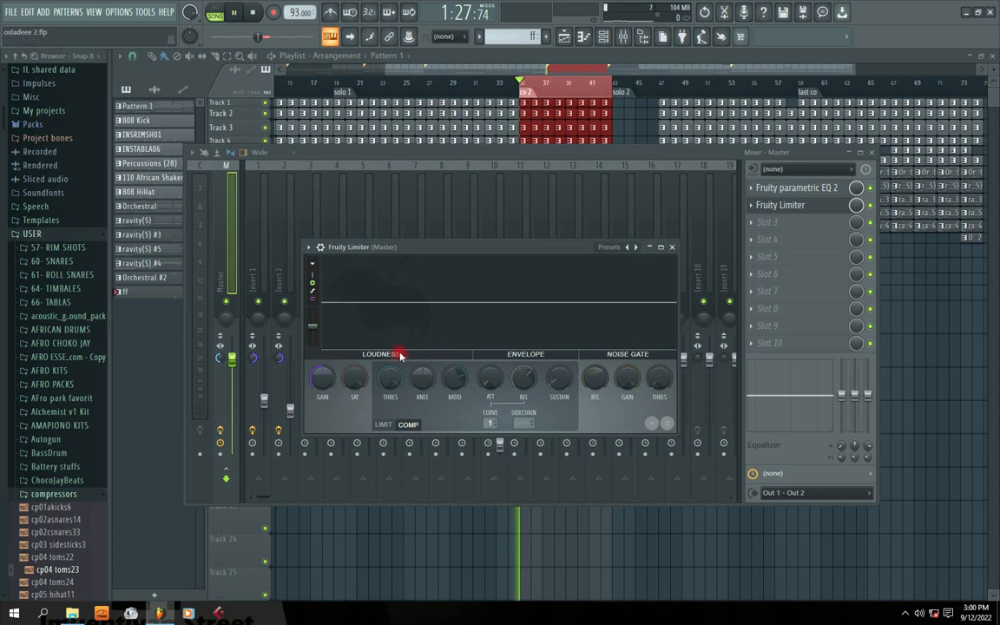
{"action": "left_click_drag", "start_coordinate": [391, 374], "coordinate": [390, 446]}
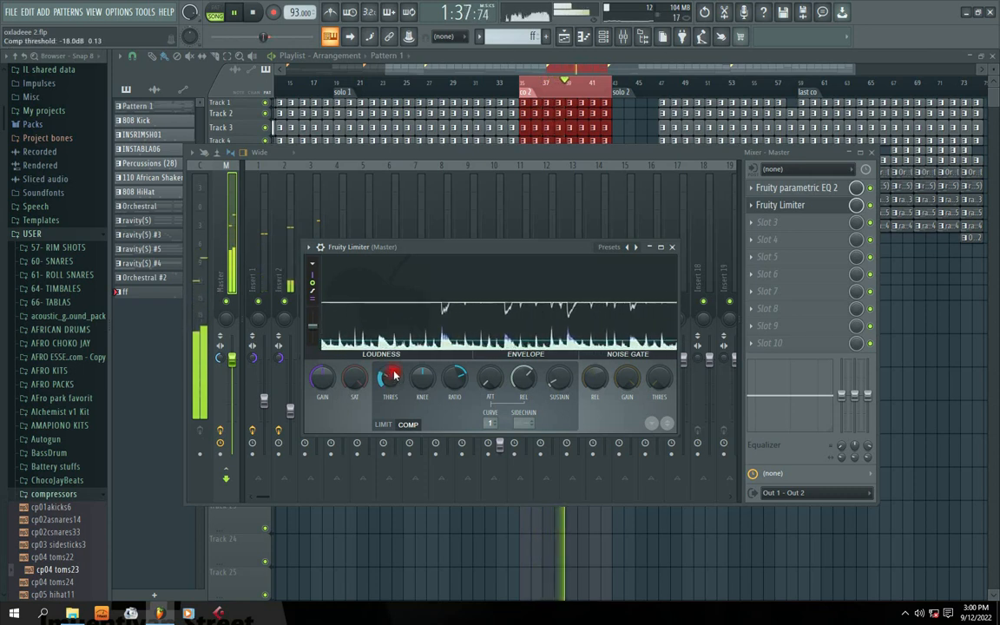
{"action": "left_click", "coordinate": [495, 306]}
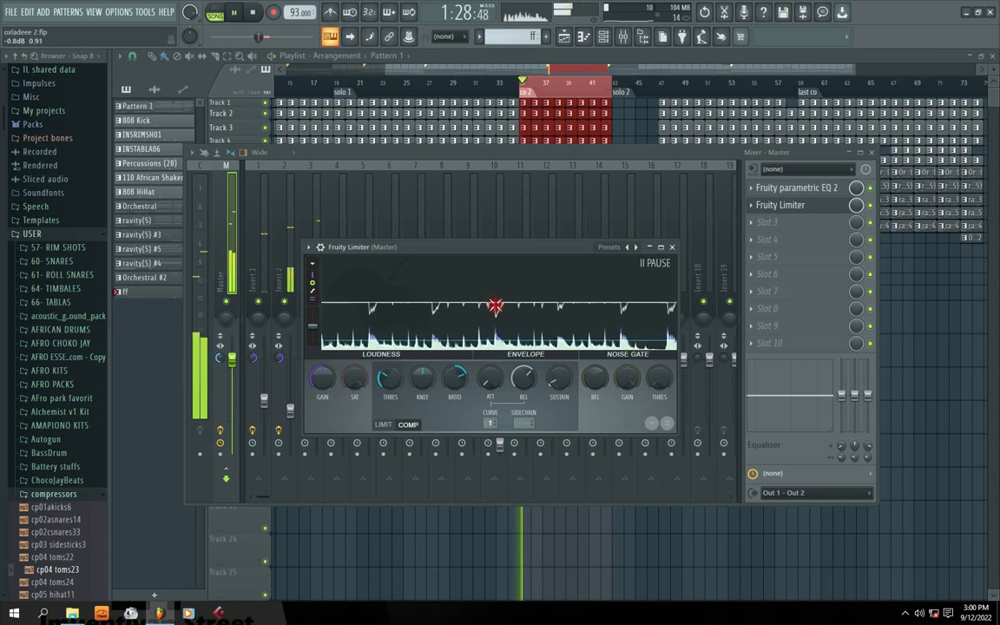
{"action": "left_click_drag", "start_coordinate": [423, 345], "coordinate": [486, 315]}
{"action": "key", "text": "space"}
{"action": "key", "text": "space"}
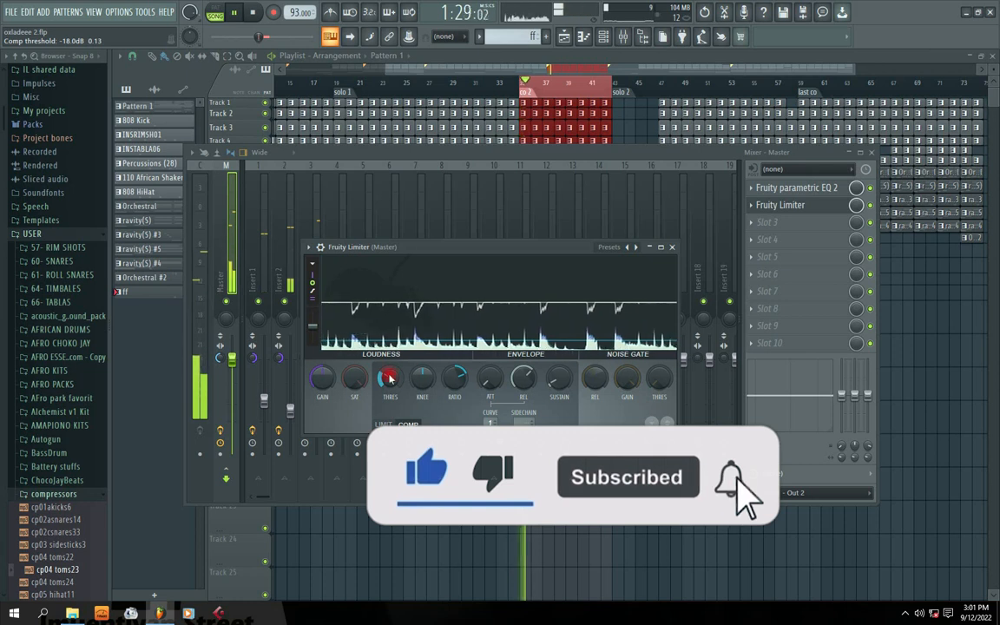
Set the release to 2000 ms, fine-tune the -18 dB threshold, and raise the gain slightly.
{"action": "mouse_move", "coordinate": [522, 380]}
{"action": "left_mouse_down"}
{"action": "mouse_move", "coordinate": [522, 427]}
{"action": "mouse_move", "coordinate": [523, 364]}
{"action": "mouse_move", "coordinate": [523, 429]}
{"action": "mouse_move", "coordinate": [523, 382]}
{"action": "left_mouse_up"}
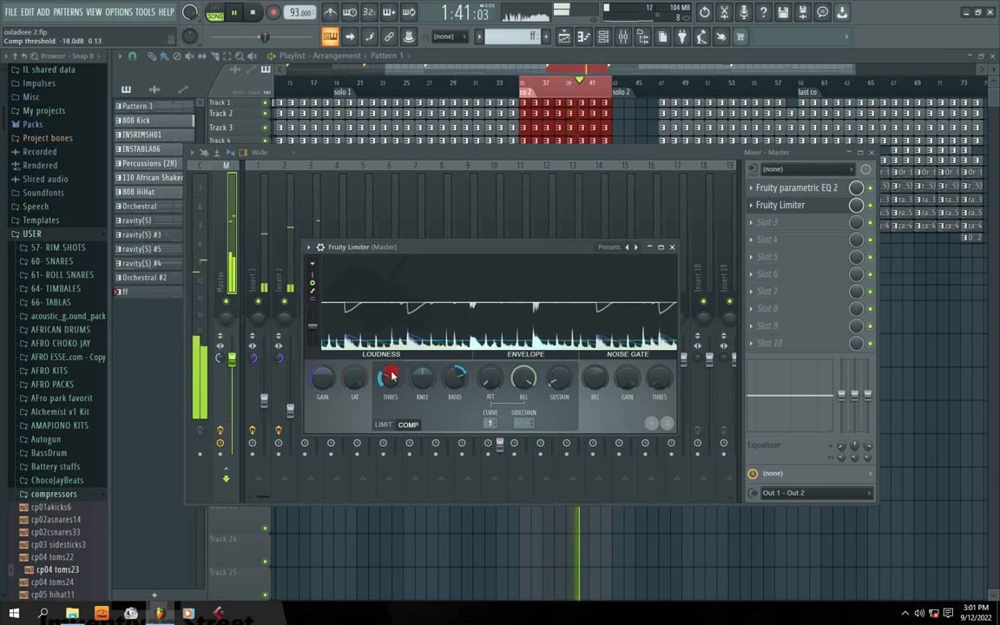
{"action": "left_click_drag", "start_coordinate": [384, 379], "coordinate": [384, 376]}
{"action": "left_click_drag", "start_coordinate": [315, 378], "coordinate": [315, 372]}
{"action": "left_click_drag", "start_coordinate": [417, 244], "coordinate": [414, 246]}
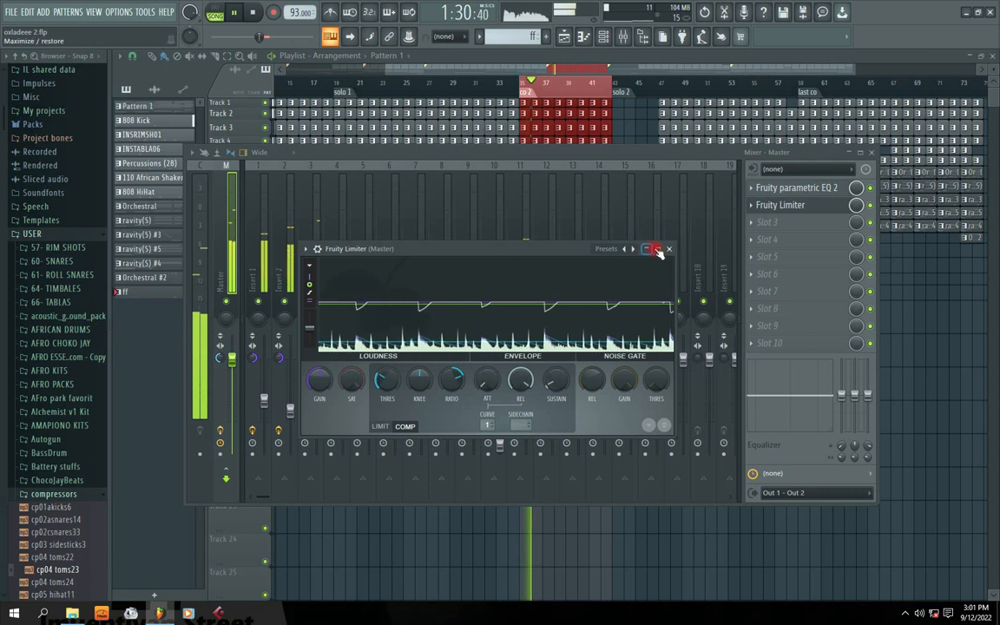
Toggle the Master's Fruity Limiter off and on to compare, then stop playback.
{"action": "left_click", "coordinate": [871, 205]}
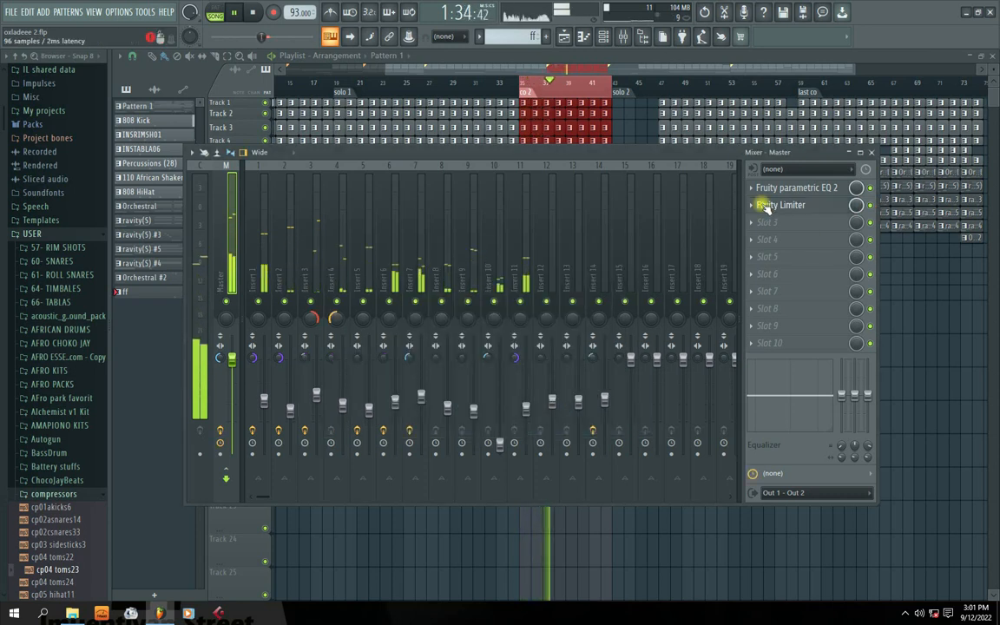
{"action": "left_click", "coordinate": [780, 205]}
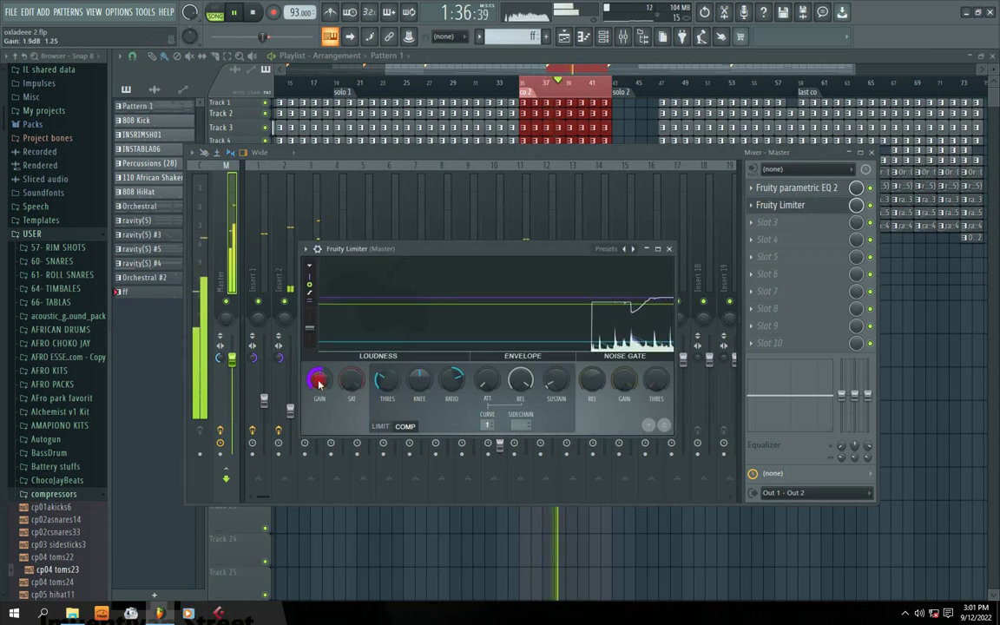
{"action": "left_click", "coordinate": [871, 206]}
{"action": "left_click", "coordinate": [871, 205]}
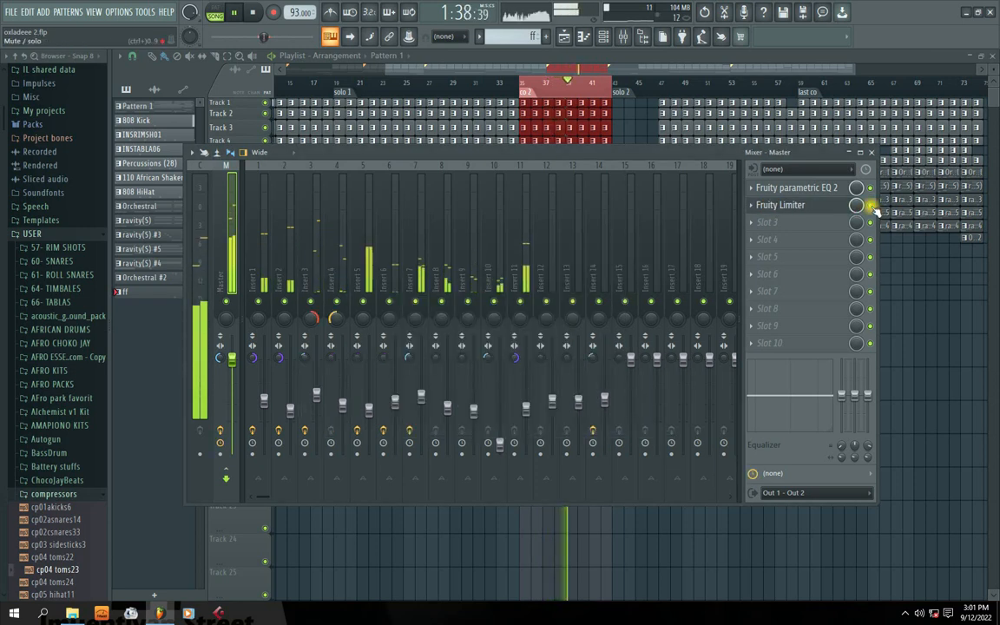
{"action": "key", "text": "space"}
{"action": "left_click_drag", "start_coordinate": [572, 157], "coordinate": [506, 144]}
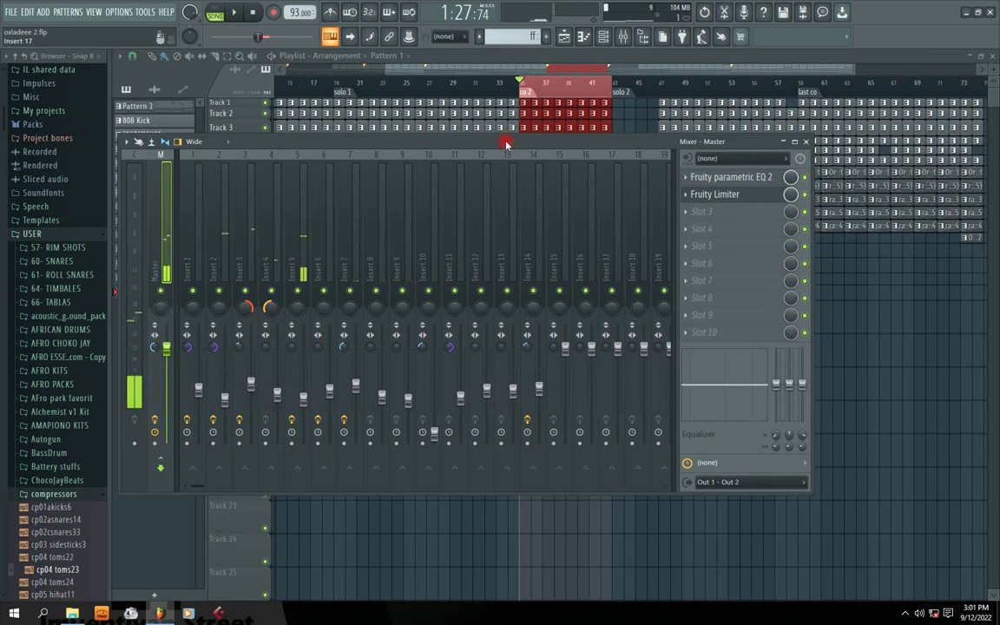
Load Fruity Stereo Enhancer into the Master's third slot, centre its window, and start playback.
{"action": "left_click", "coordinate": [686, 215]}
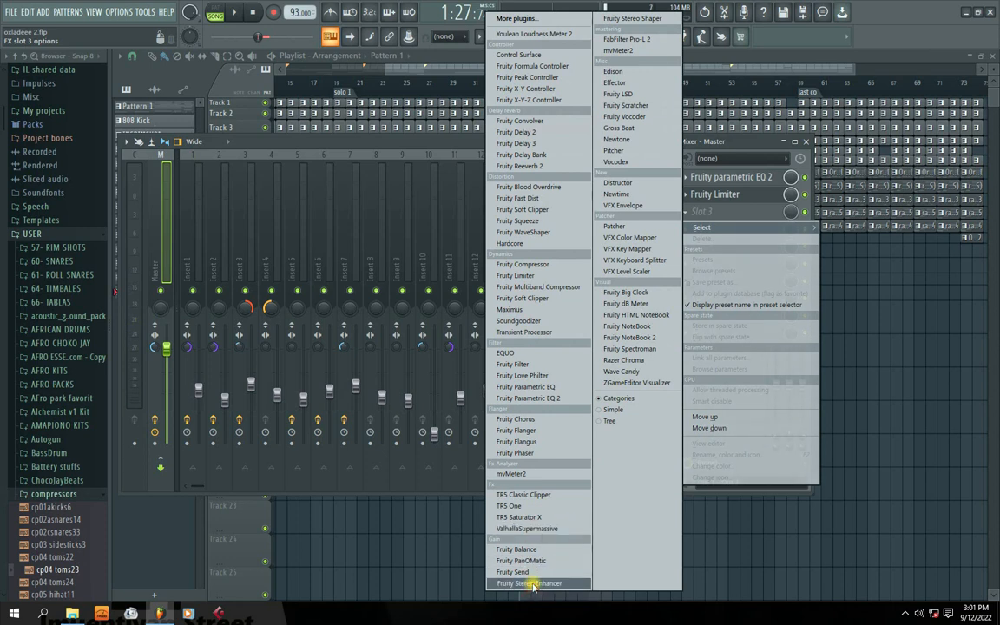
{"action": "left_click", "coordinate": [532, 583]}
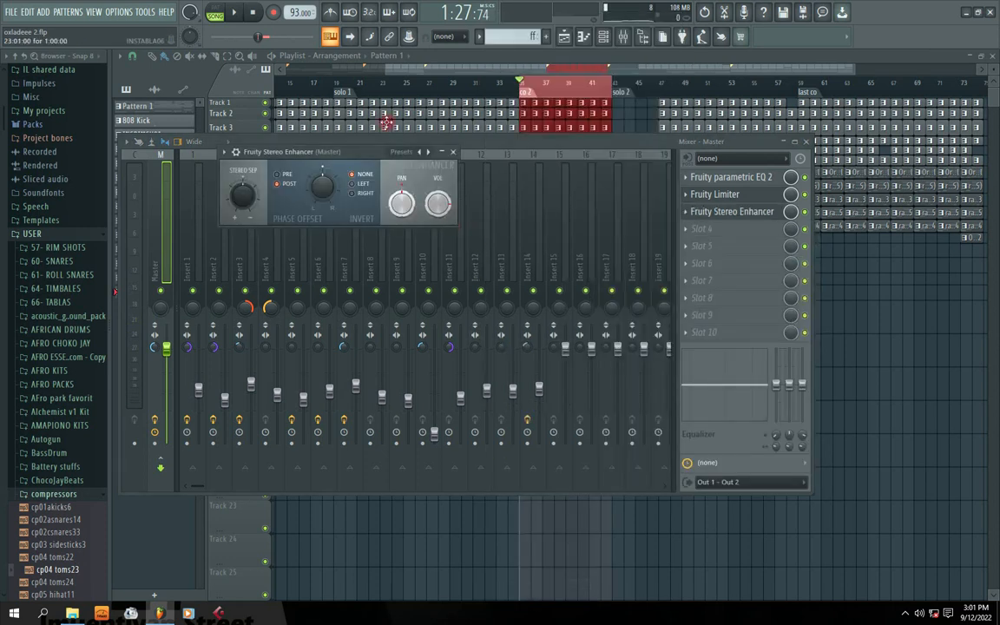
{"action": "left_click_drag", "start_coordinate": [323, 152], "coordinate": [410, 234]}
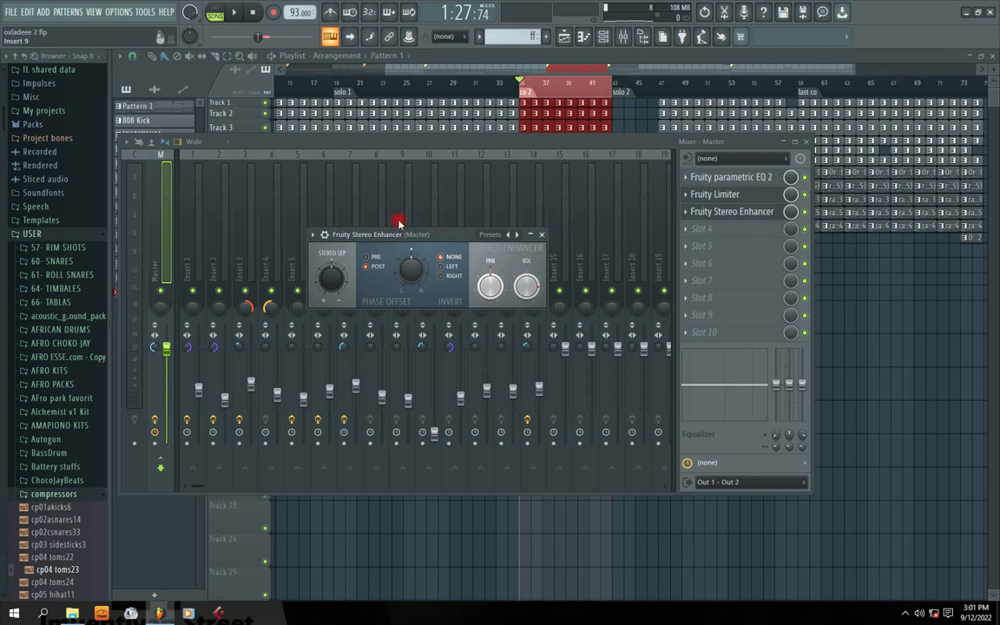
{"action": "left_click_drag", "start_coordinate": [448, 230], "coordinate": [440, 251]}
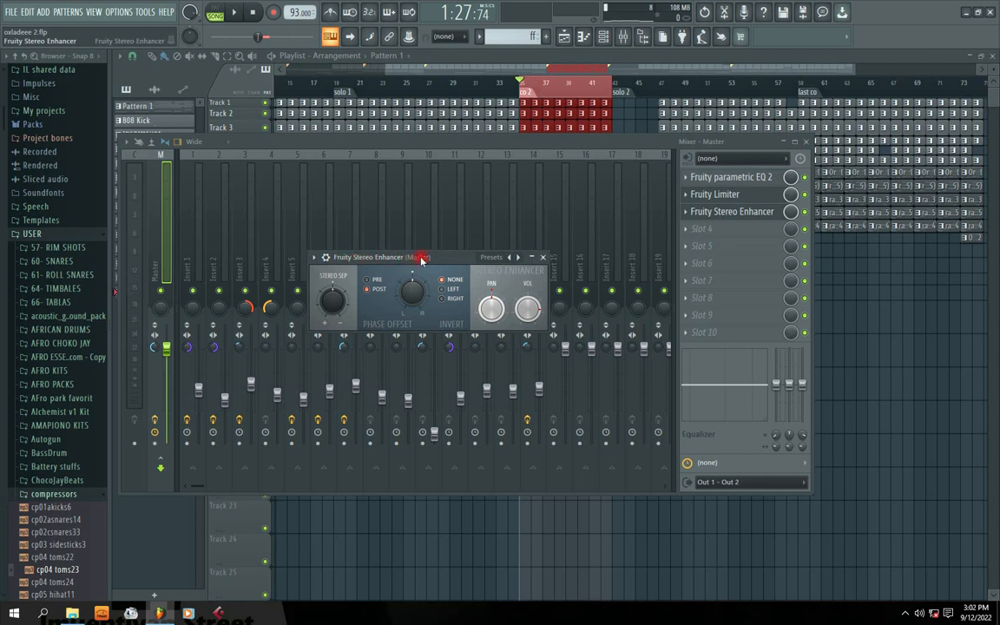
{"action": "key", "text": "space"}
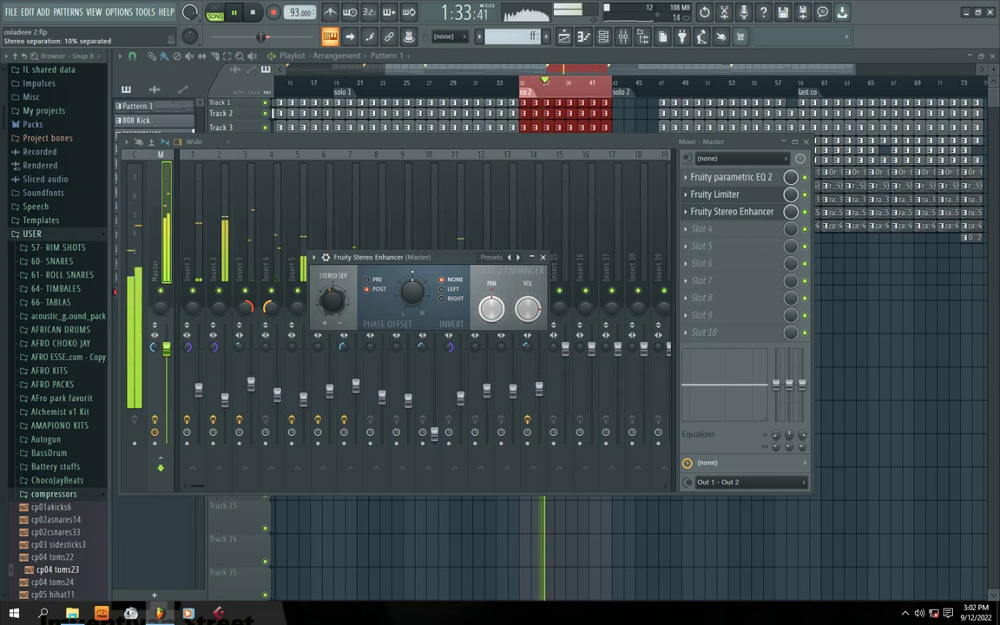
A/B the beat by bypassing and re-enabling the Master's Stereo Enhancer during playback.
{"action": "left_click", "coordinate": [807, 214]}
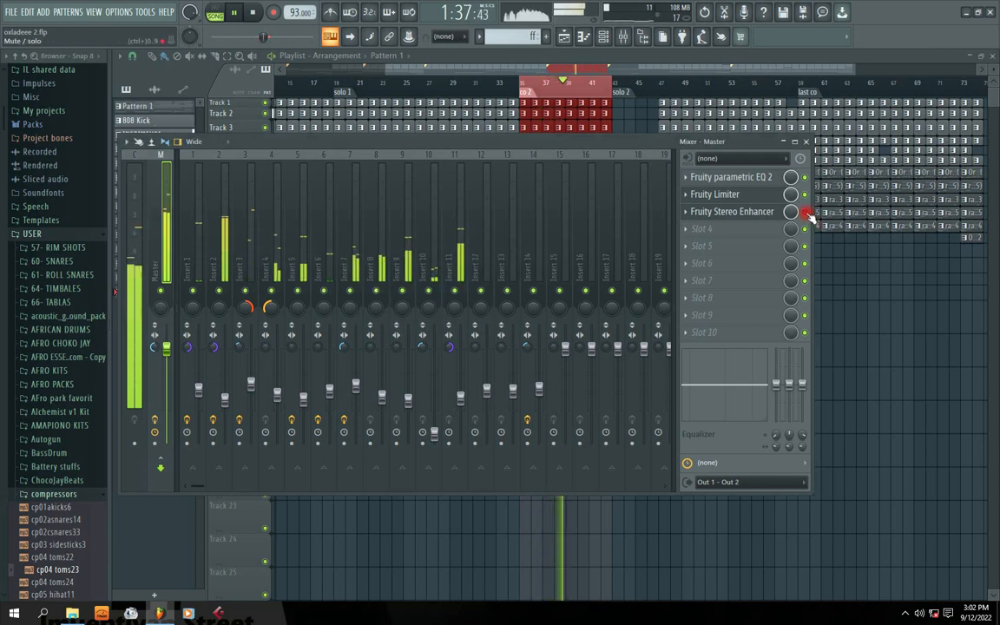
{"action": "key", "text": "space"}
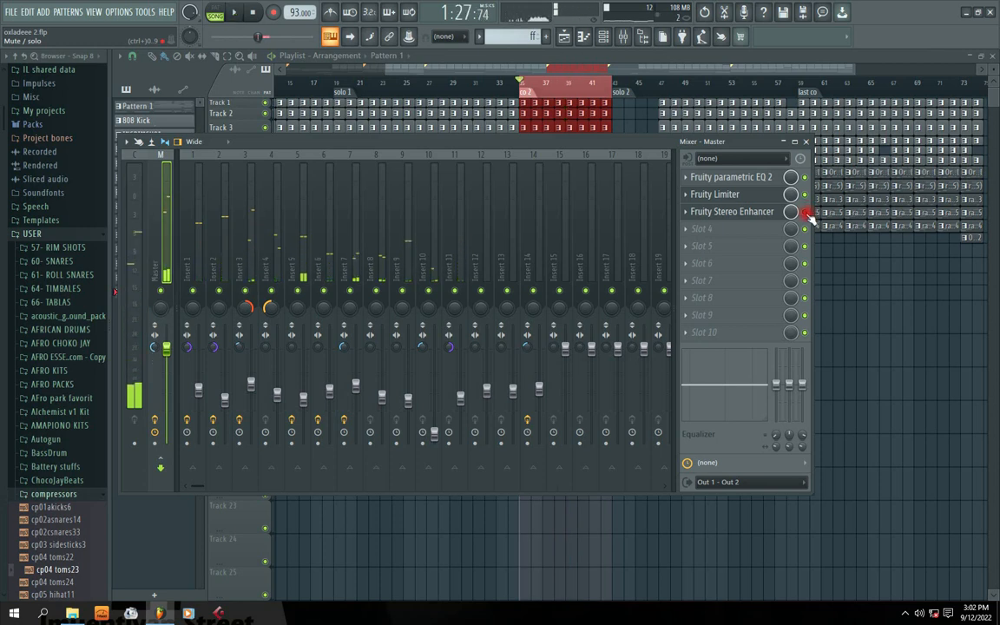
{"action": "key", "text": "space"}
{"action": "key", "text": "space"}
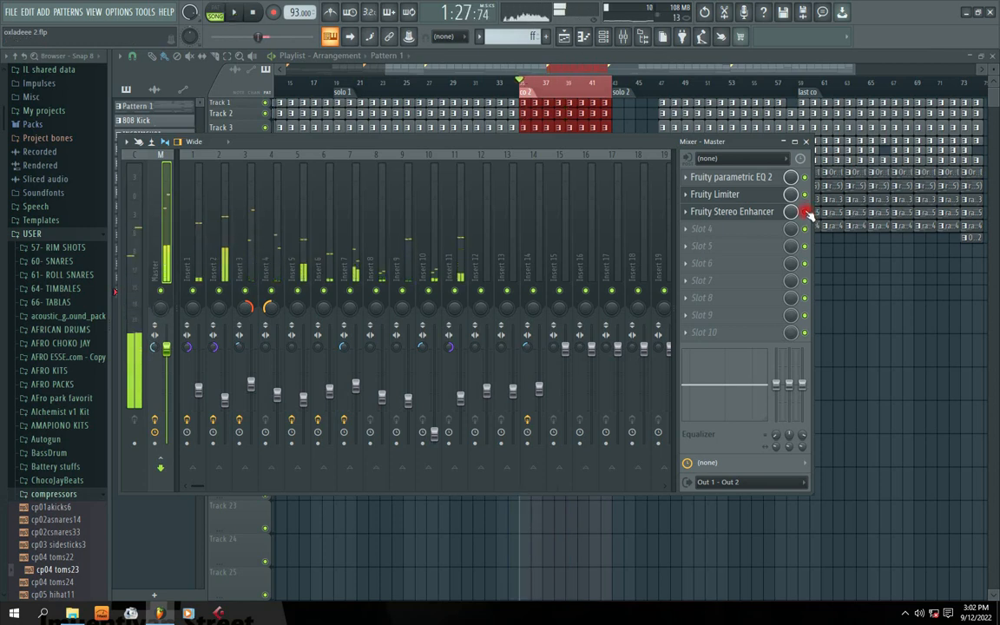
{"action": "key", "text": "space"}
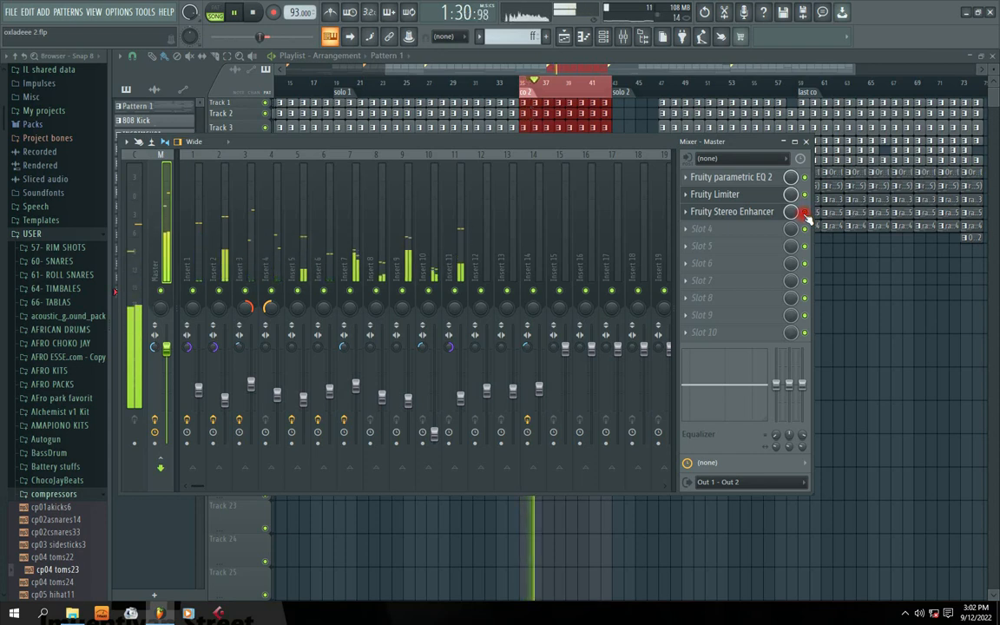
{"action": "left_click", "coordinate": [805, 212]}
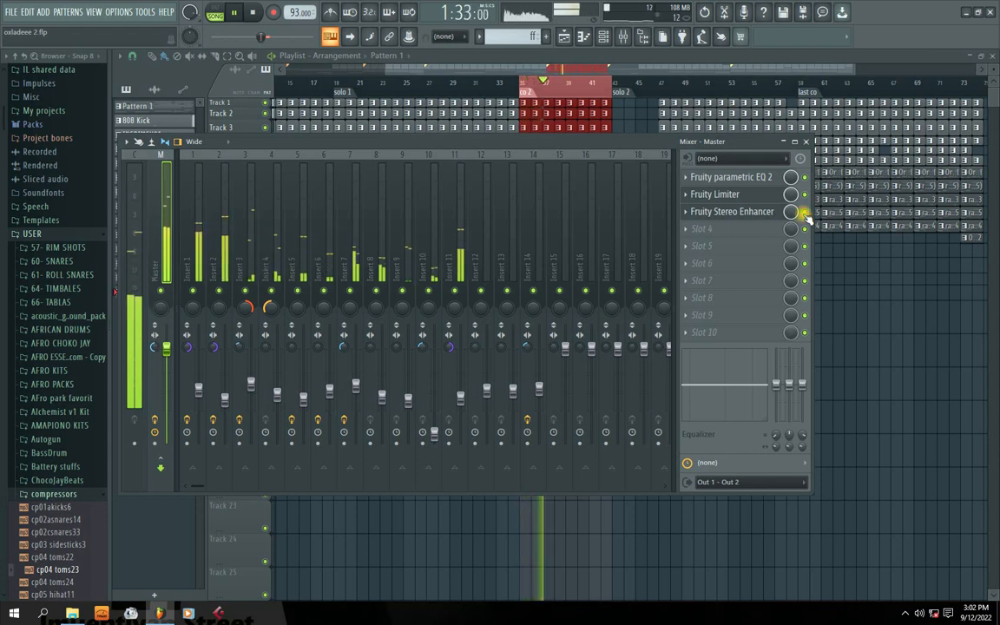
{"action": "left_click", "coordinate": [695, 208]}
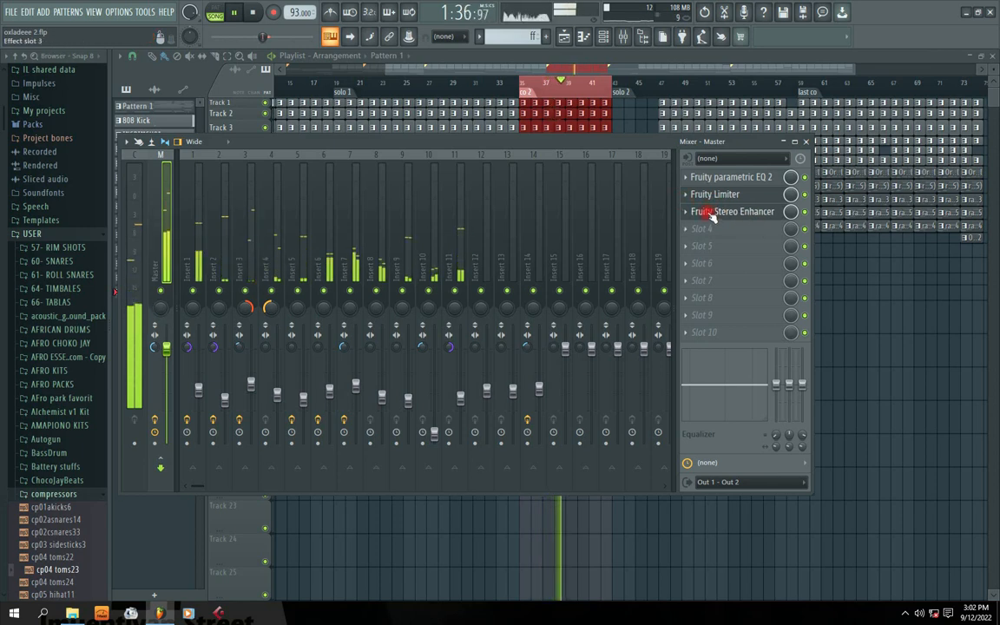
Open and close the Stereo Enhancer window, then stop playback.
{"action": "left_click", "coordinate": [781, 211]}
{"action": "left_click", "coordinate": [558, 251]}
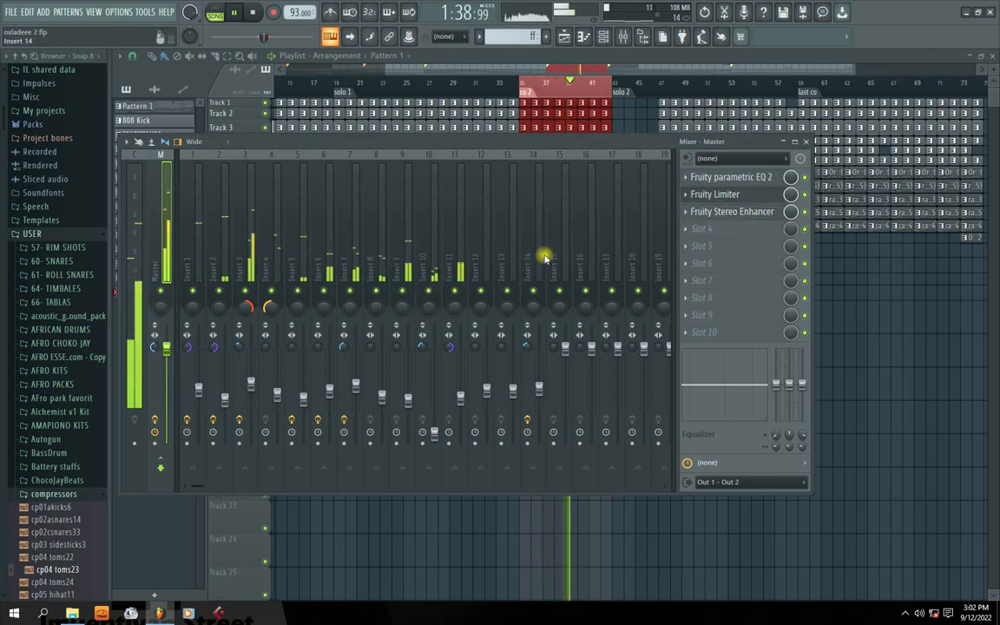
{"action": "key", "text": "space"}
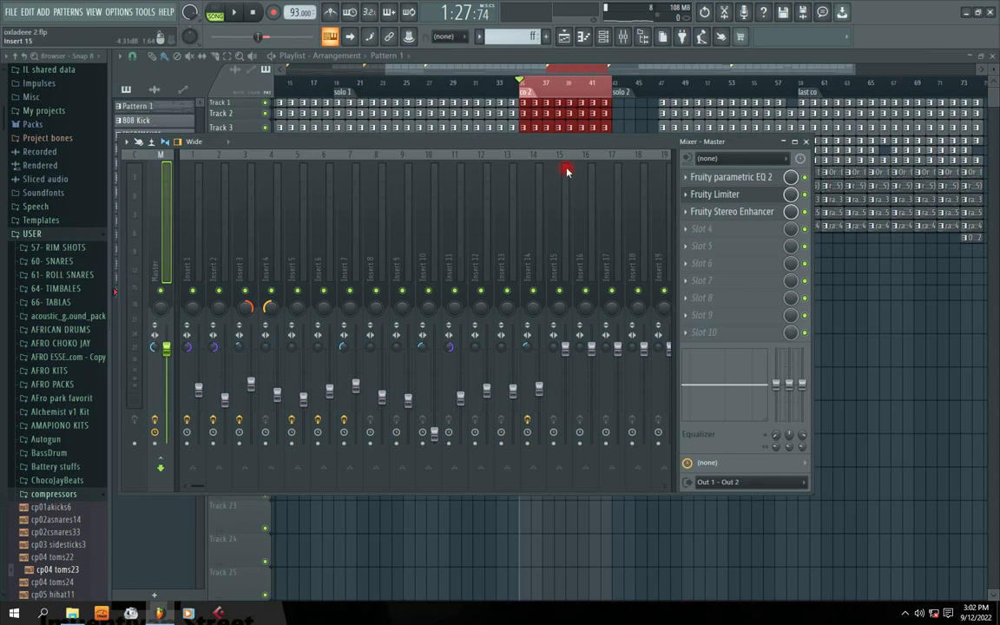
Play the beat while repositioning the mixer window, then stop playback.
{"action": "key", "text": "space"}
{"action": "left_click_drag", "start_coordinate": [391, 144], "coordinate": [440, 149]}
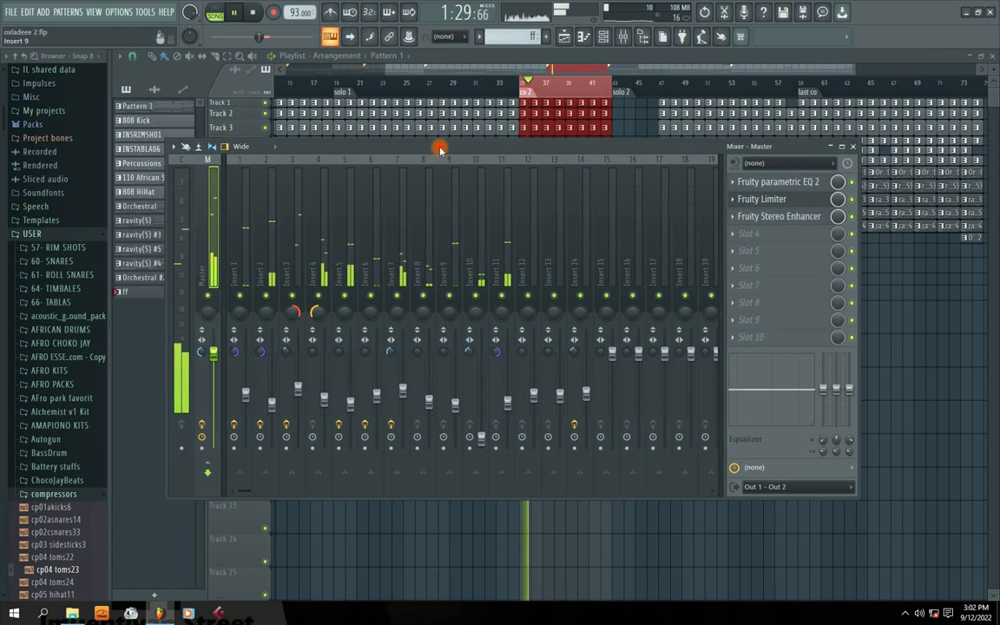
{"action": "left_click_drag", "start_coordinate": [377, 146], "coordinate": [400, 140]}
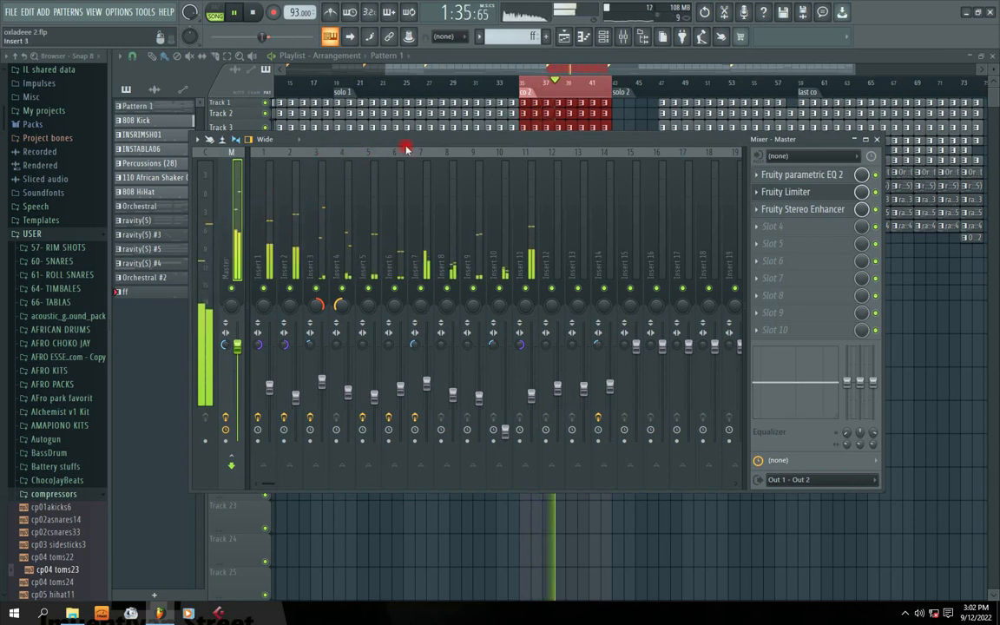
{"action": "left_click_drag", "start_coordinate": [461, 143], "coordinate": [429, 141]}
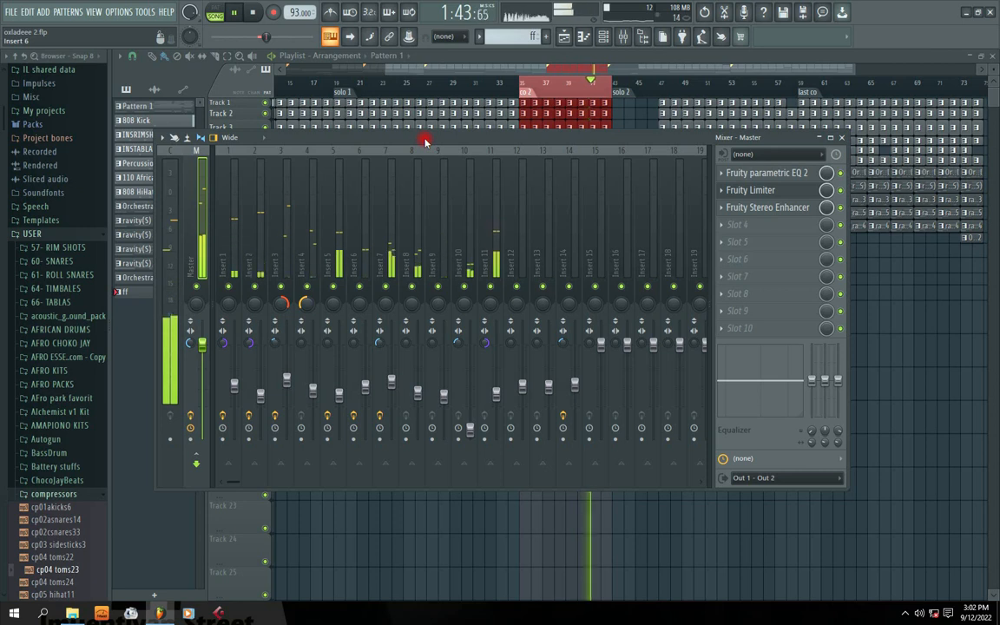
{"action": "key", "text": "space"}
{"action": "left_click_drag", "start_coordinate": [414, 140], "coordinate": [480, 273]}
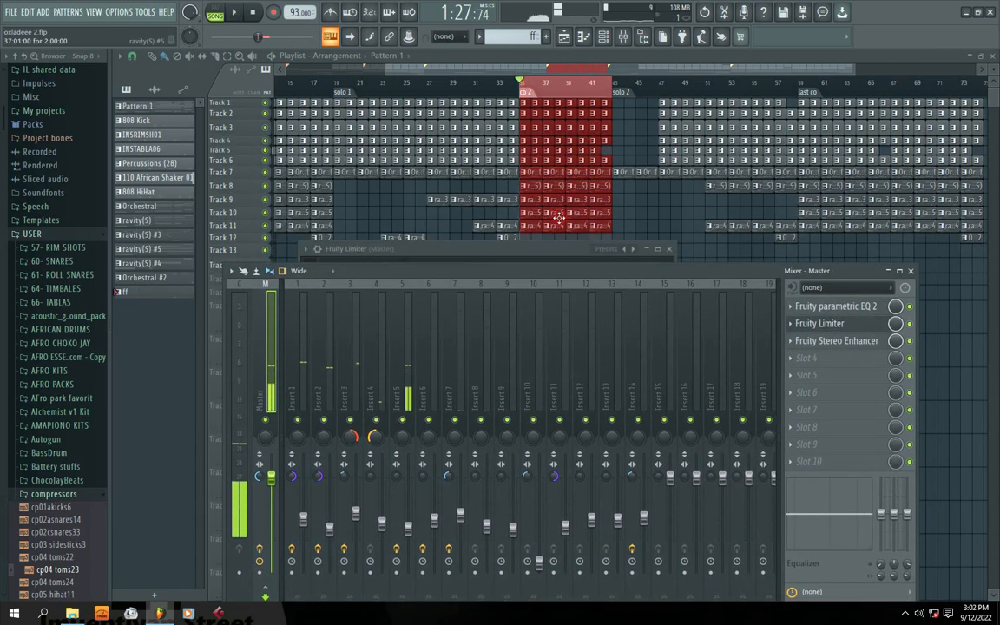
{"action": "left_click_drag", "start_coordinate": [548, 269], "coordinate": [560, 266]}
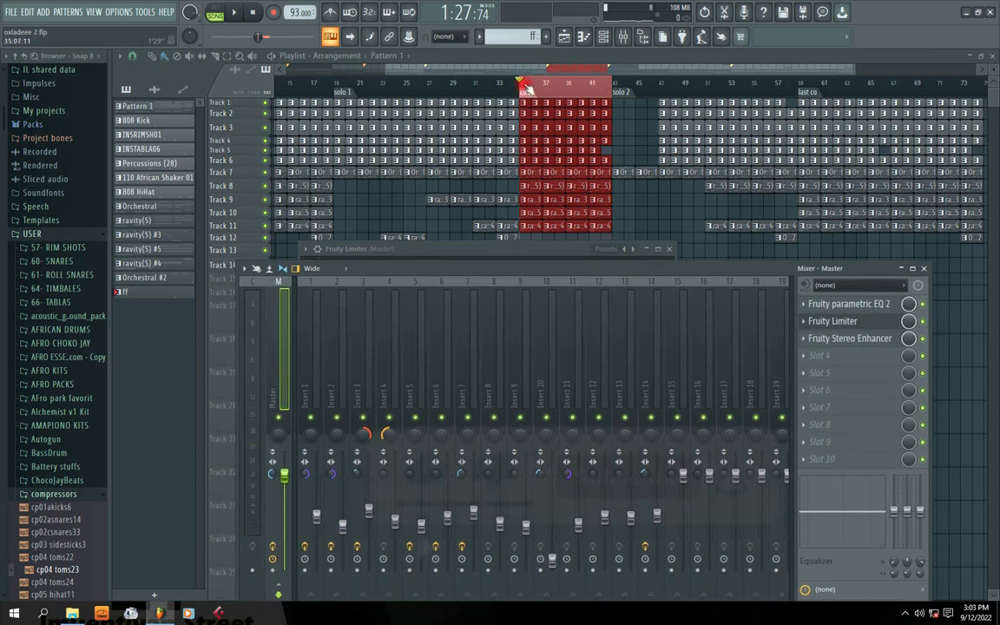
Select bars 35 to 43 in the Playlist and bring the mixer back, placed higher.
{"action": "left_click_drag", "start_coordinate": [524, 86], "coordinate": [617, 230]}
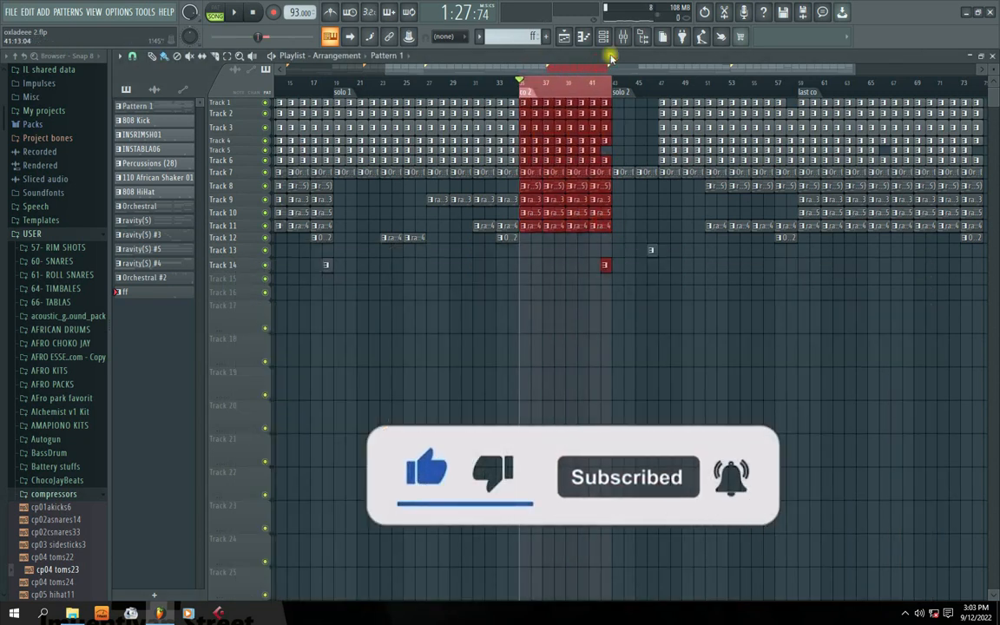
{"action": "left_click", "coordinate": [623, 37]}
{"action": "left_click_drag", "start_coordinate": [360, 283], "coordinate": [257, 234]}
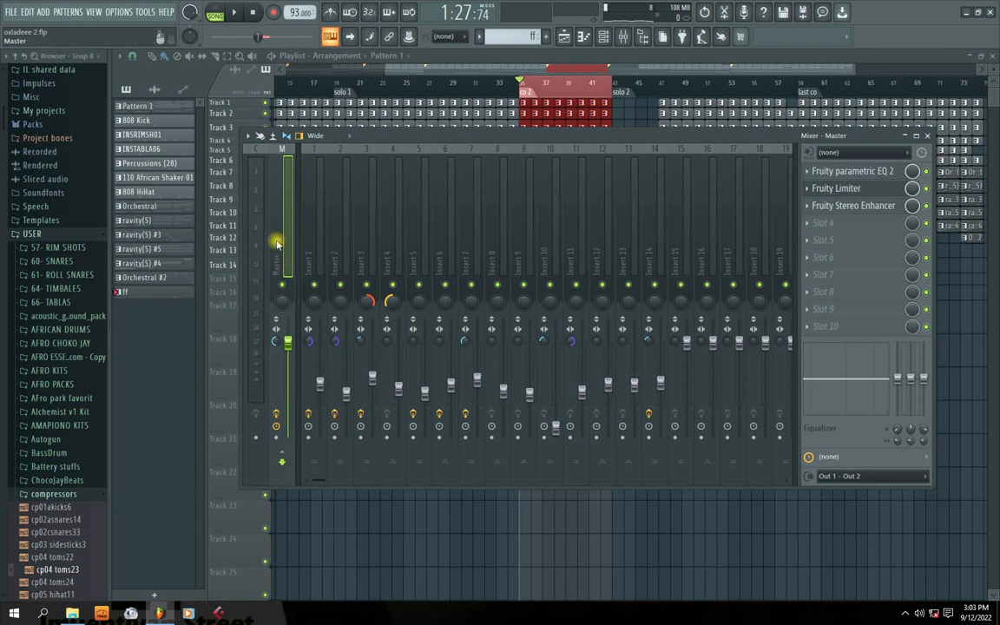
Review the Master's Parametric EQ 2 and Fruity Limiter settings windows.
{"action": "left_click", "coordinate": [838, 171]}
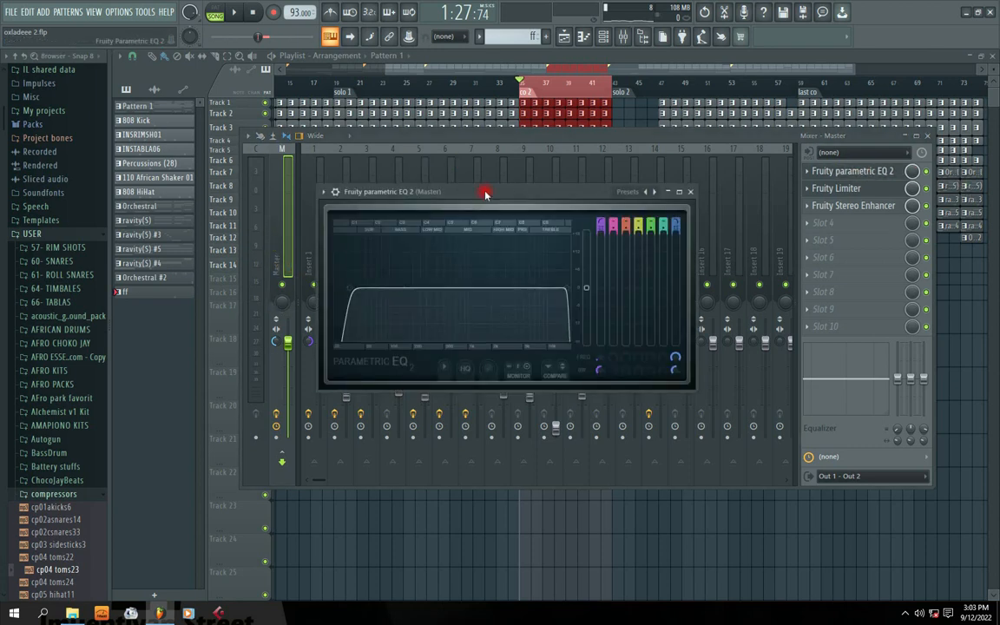
{"action": "left_click_drag", "start_coordinate": [485, 195], "coordinate": [488, 185]}
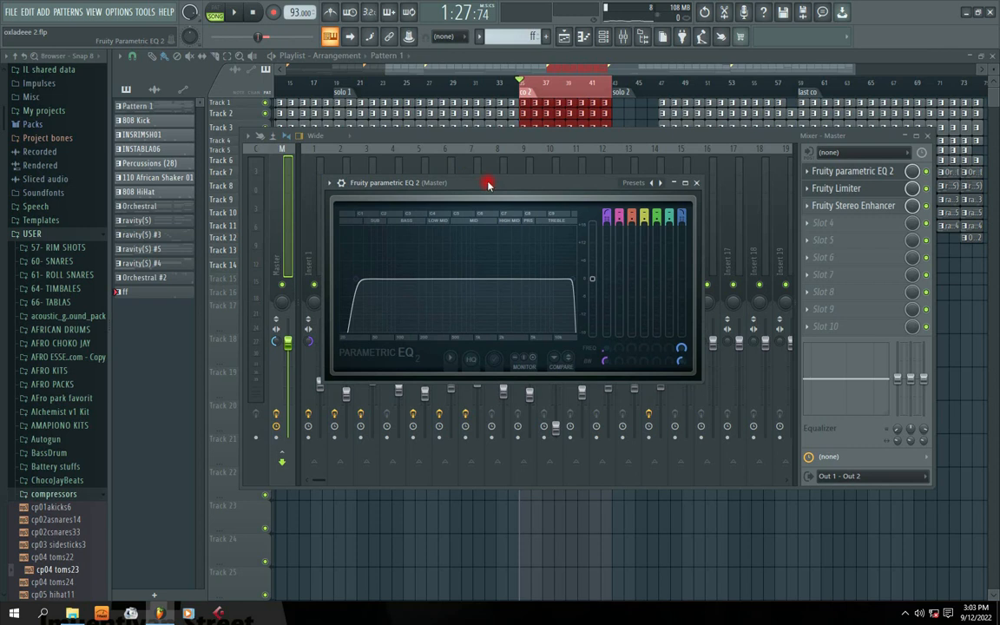
{"action": "left_click_drag", "start_coordinate": [488, 185], "coordinate": [449, 175]}
{"action": "left_click", "coordinate": [854, 190]}
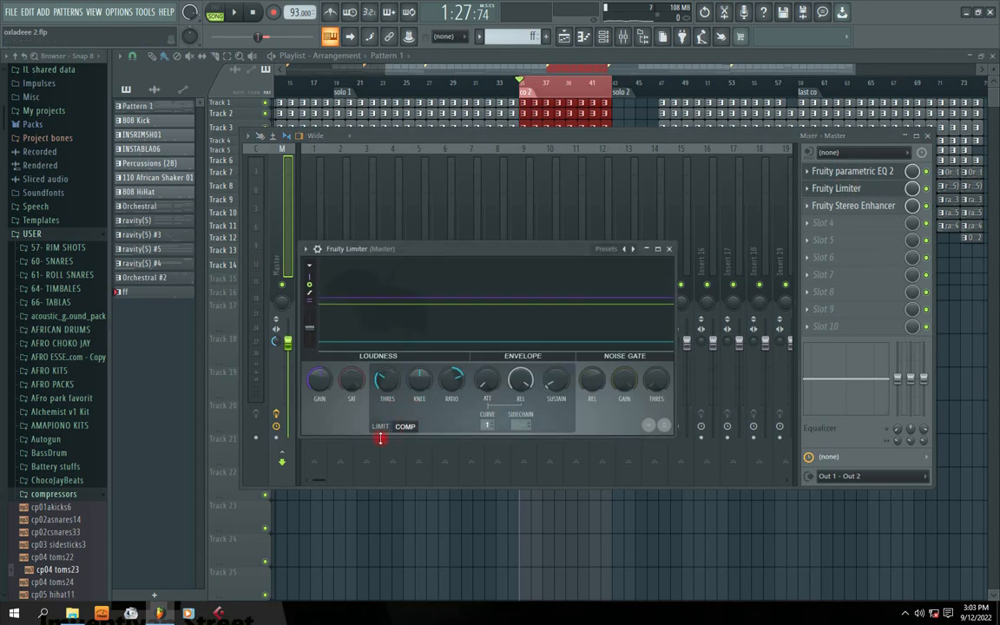
{"action": "left_click_drag", "start_coordinate": [449, 252], "coordinate": [440, 248]}
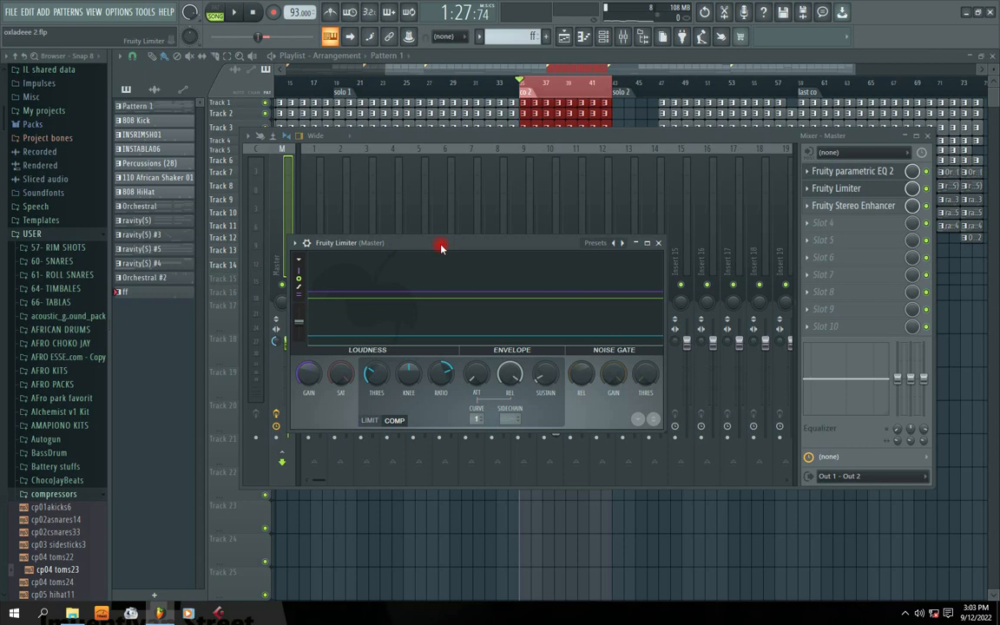
{"action": "left_click", "coordinate": [657, 245]}
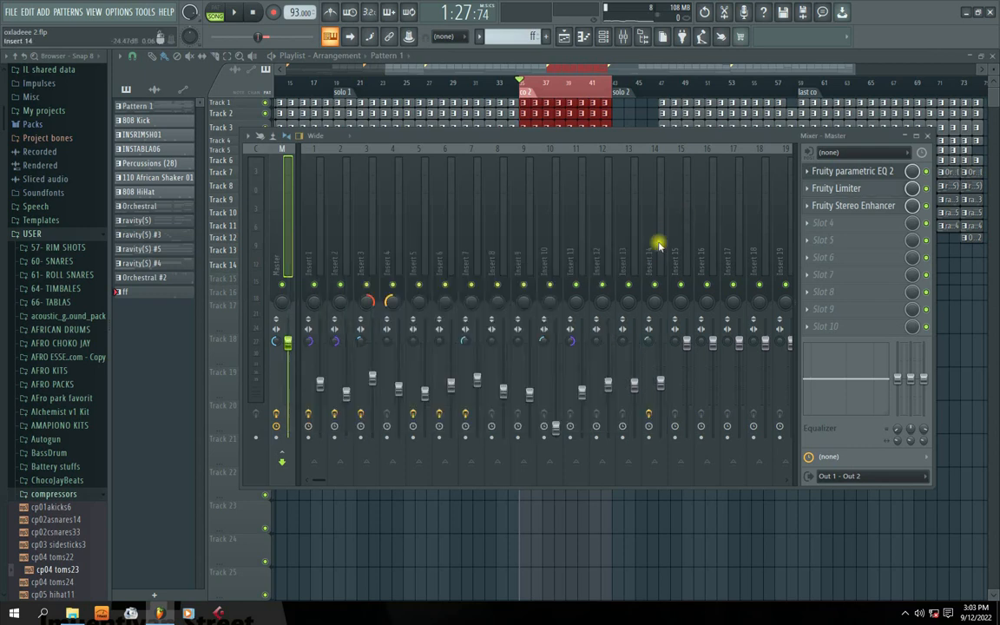
Open the Fruity Stereo Enhancer settings, position the window, then close it.
{"action": "left_click", "coordinate": [817, 205]}
{"action": "left_click_drag", "start_coordinate": [414, 257], "coordinate": [452, 258]}
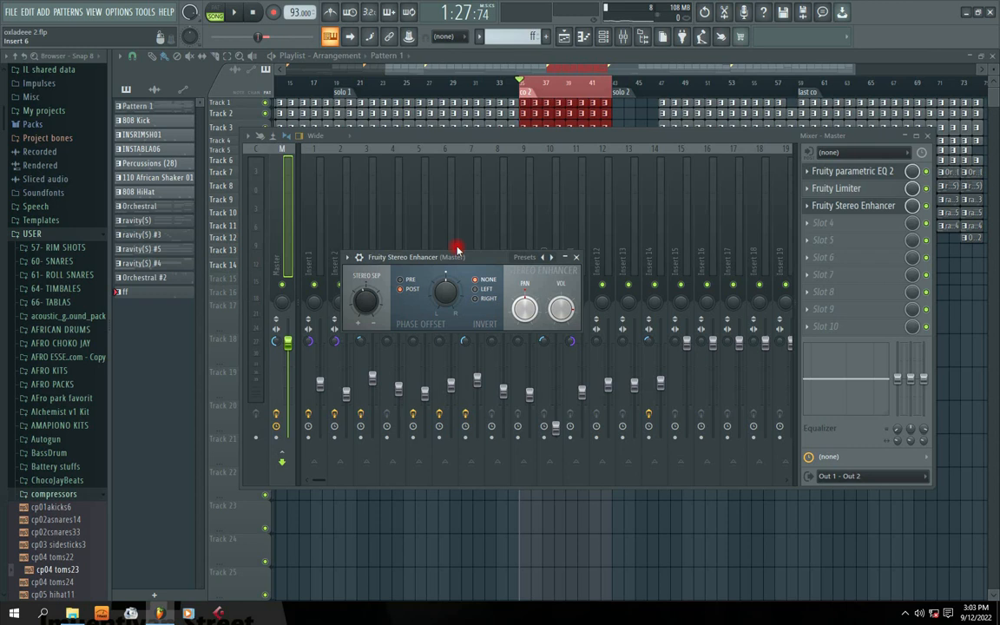
{"action": "left_click_drag", "start_coordinate": [468, 257], "coordinate": [464, 244]}
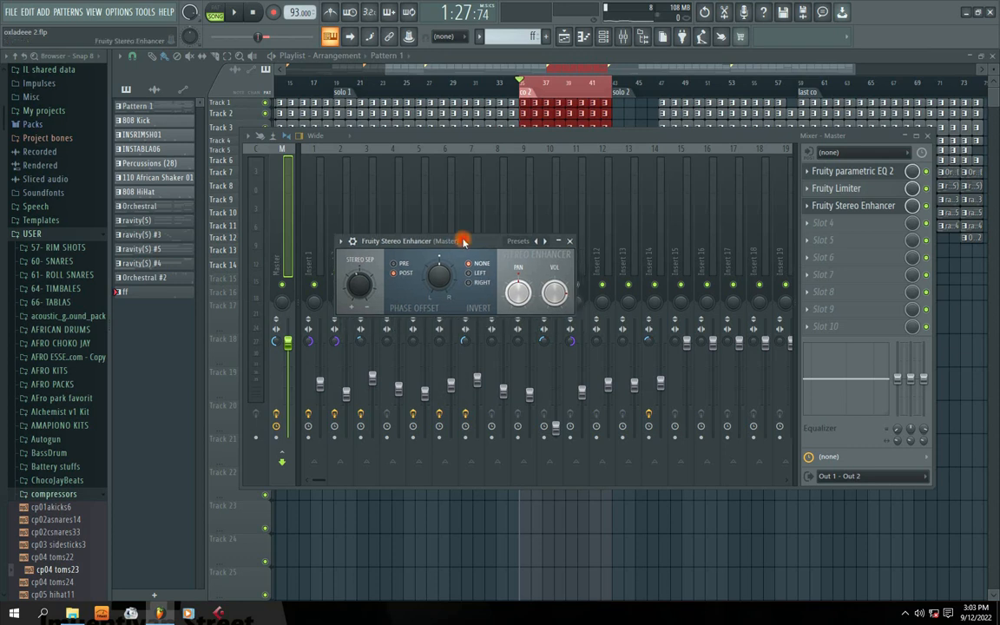
{"action": "left_click", "coordinate": [570, 243]}
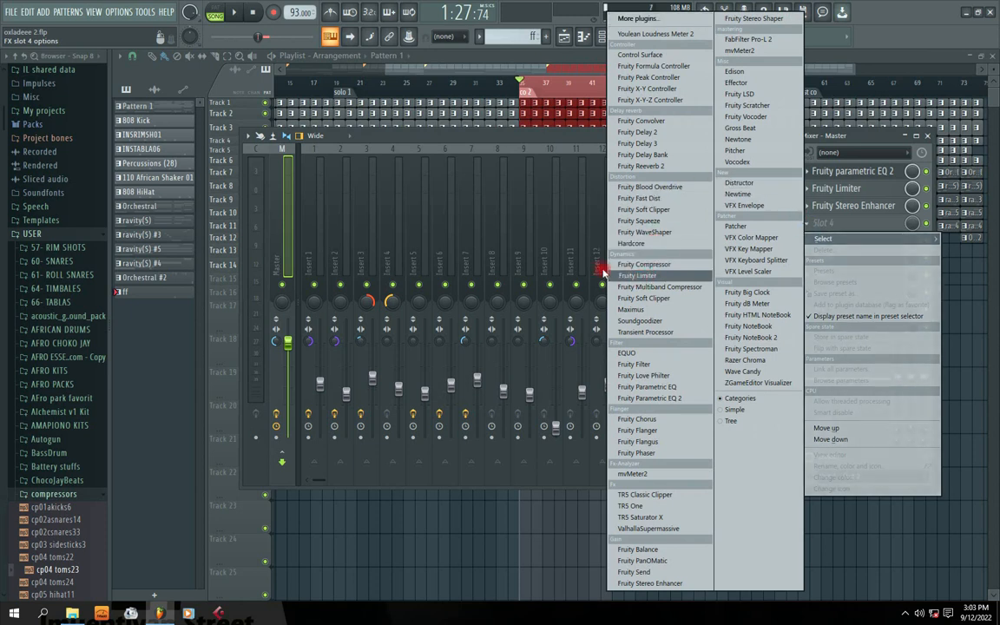
Add a Fruity Limiter to the Master's fourth slot and position its window during playback.
{"action": "left_click", "coordinate": [643, 278]}
{"action": "left_click_drag", "start_coordinate": [346, 149], "coordinate": [465, 234]}
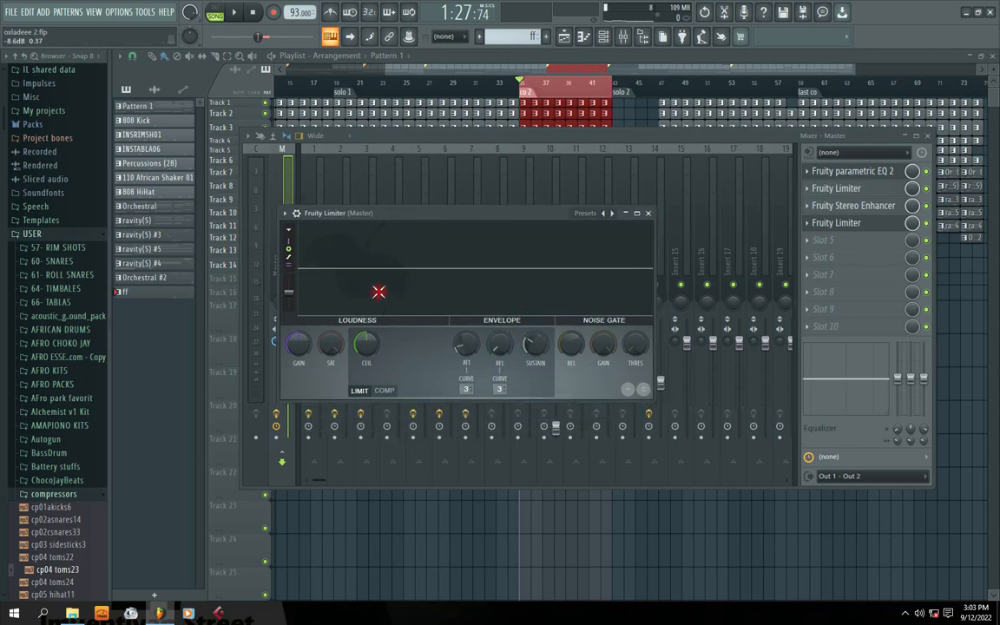
{"action": "key", "text": "space"}
{"action": "left_click_drag", "start_coordinate": [379, 212], "coordinate": [378, 211]}
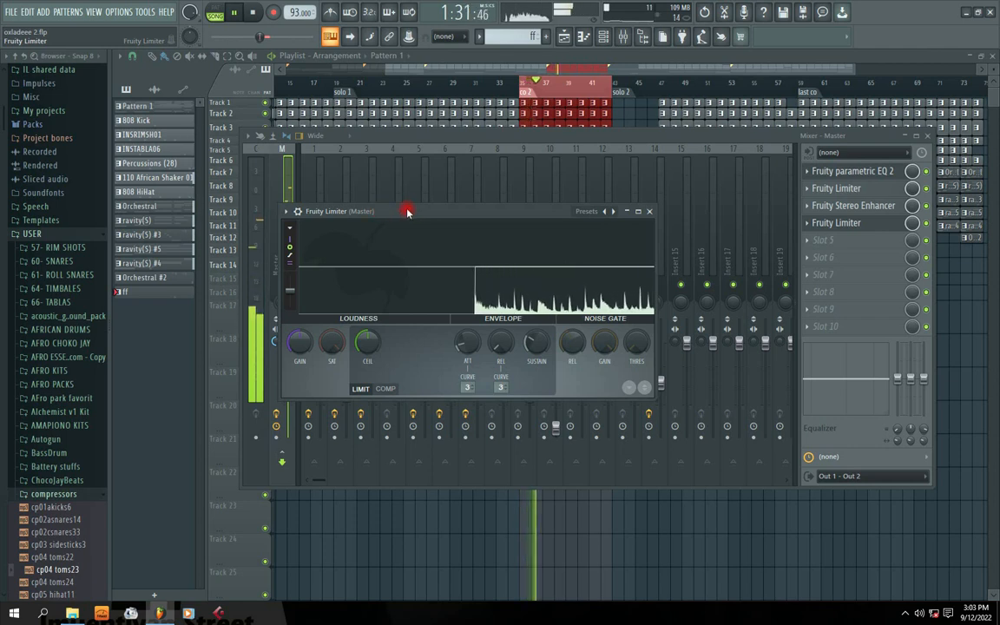
{"action": "key", "text": "space"}
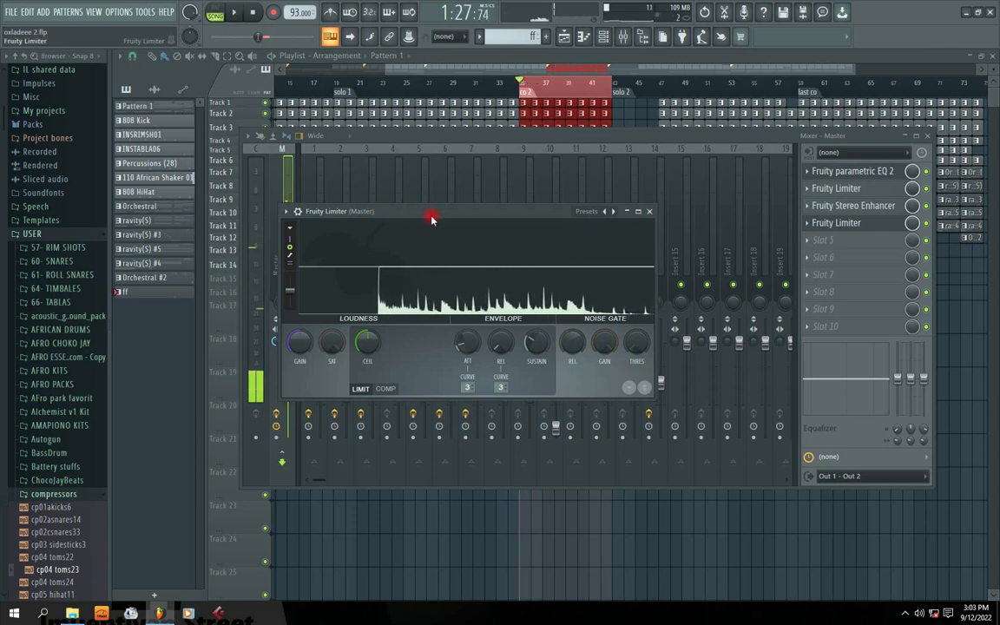
{"action": "key", "text": "space"}
{"action": "left_click_drag", "start_coordinate": [419, 215], "coordinate": [480, 216]}
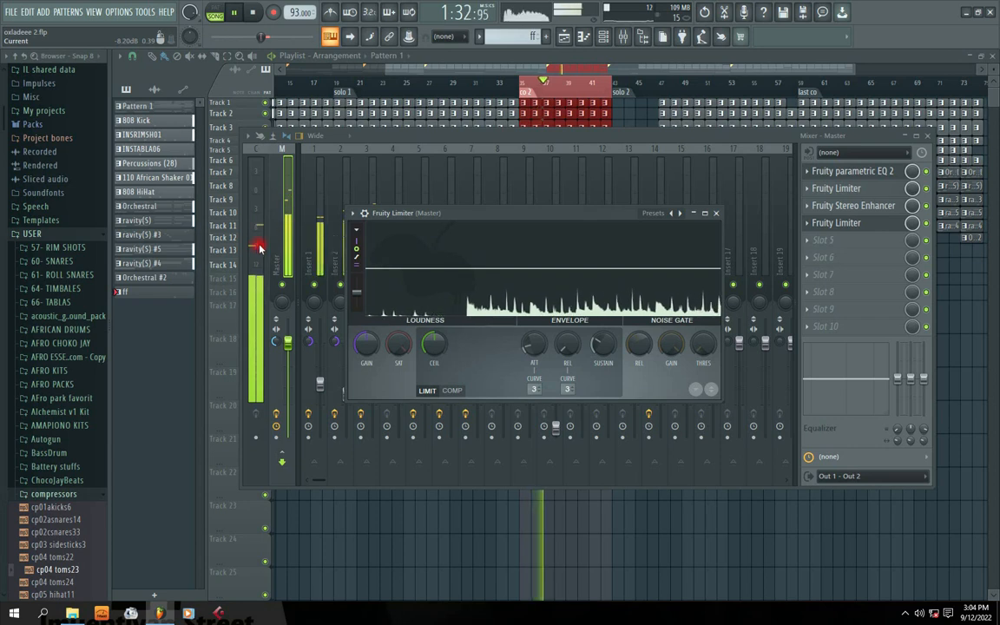
{"action": "left_click_drag", "start_coordinate": [491, 215], "coordinate": [473, 197]}
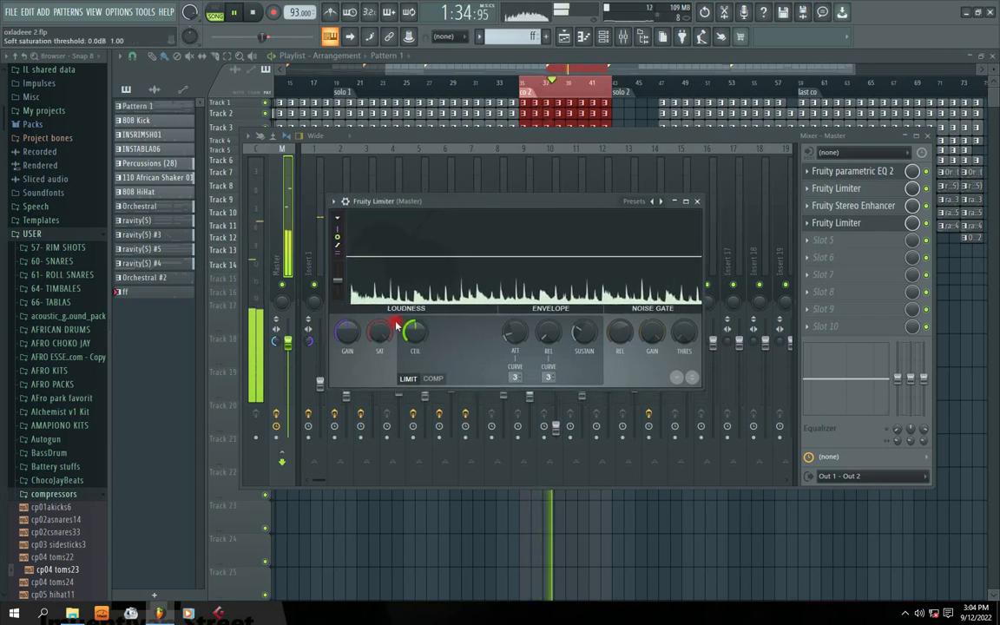
Lower the limiter's saturation threshold to -5.5 dB and reset its ceiling to default.
{"action": "left_click_drag", "start_coordinate": [384, 334], "coordinate": [384, 375]}
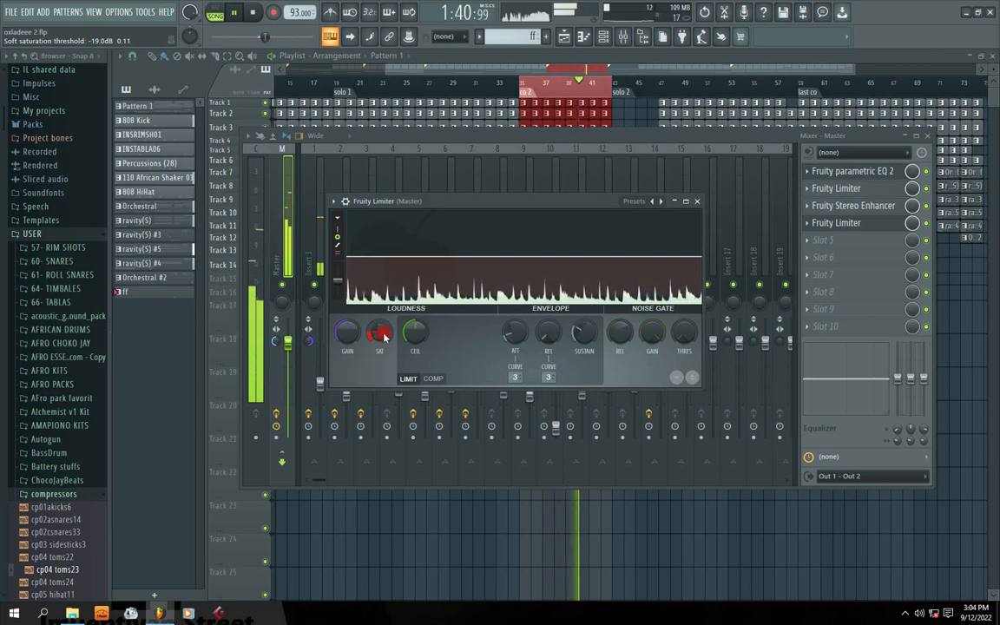
{"action": "left_click_drag", "start_coordinate": [440, 203], "coordinate": [450, 202]}
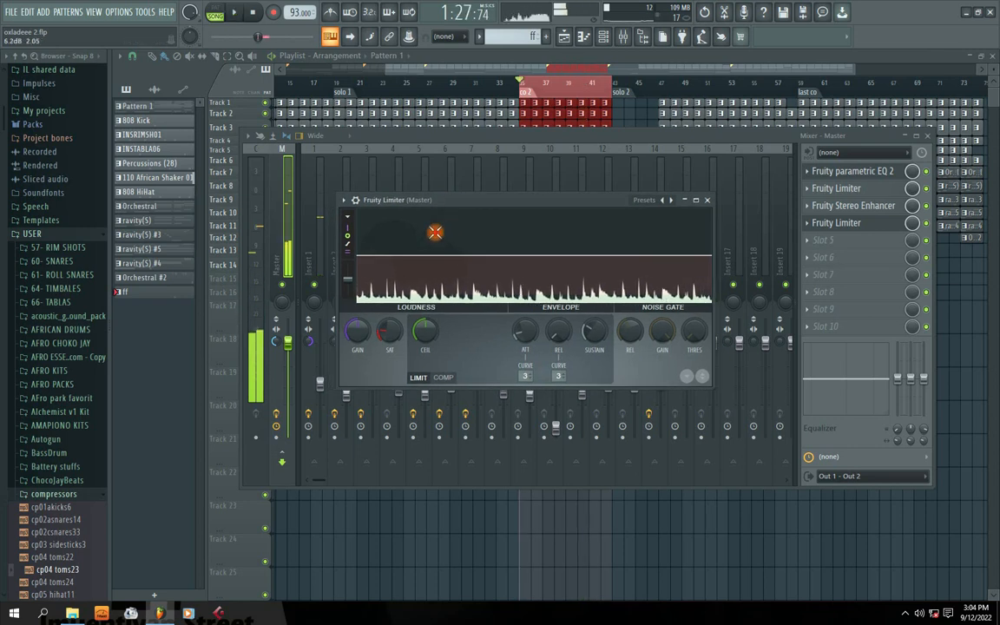
{"action": "right_click", "coordinate": [422, 335]}
{"action": "left_click", "coordinate": [401, 330]}
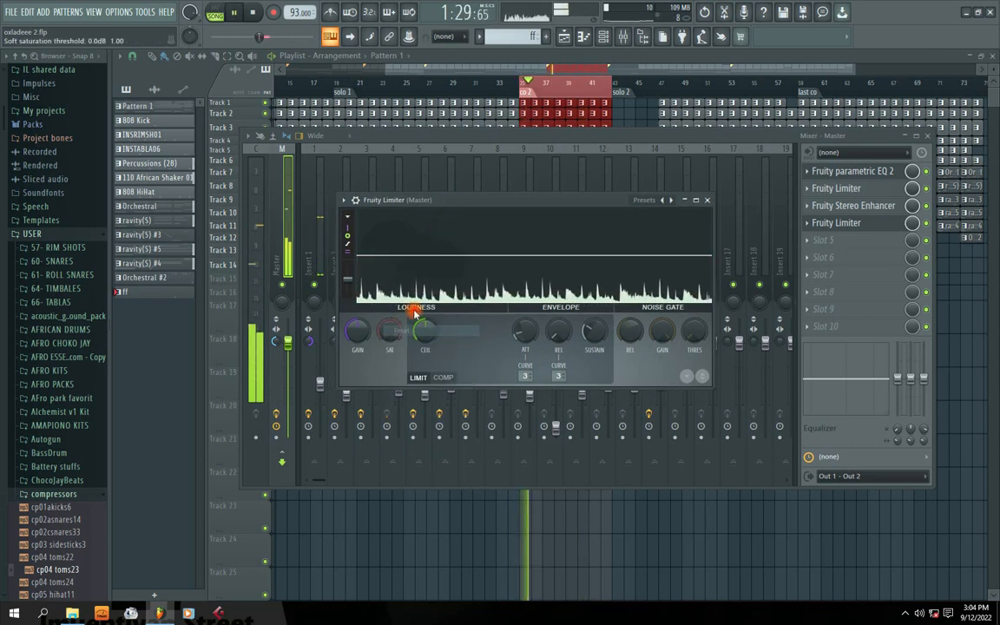
{"action": "left_click_drag", "start_coordinate": [473, 198], "coordinate": [479, 239]}
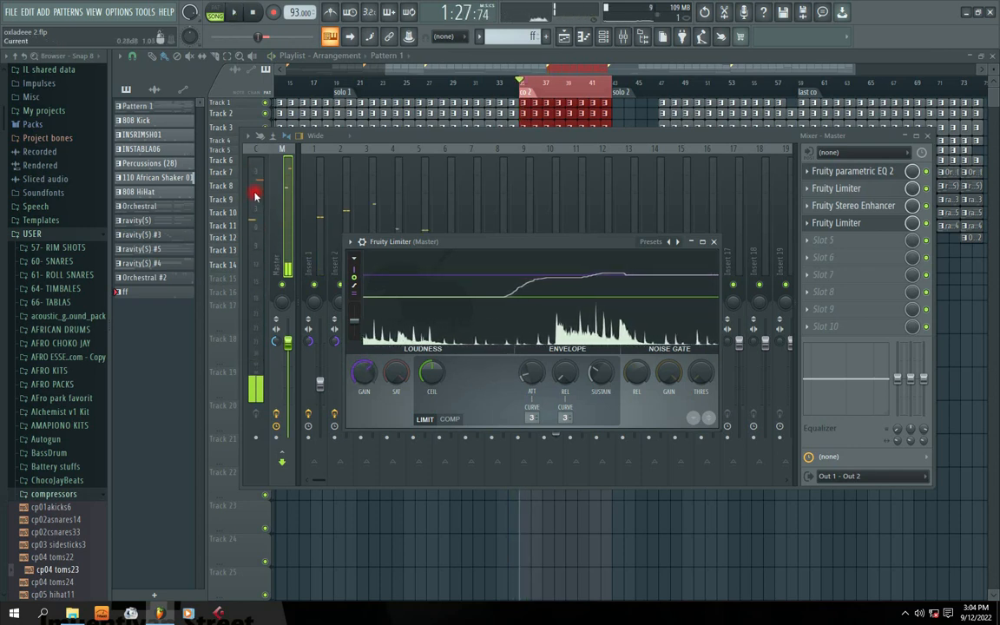
Set the second limiter's gain to about 10.7 dB and close its window.
{"action": "left_click_drag", "start_coordinate": [371, 374], "coordinate": [371, 351]}
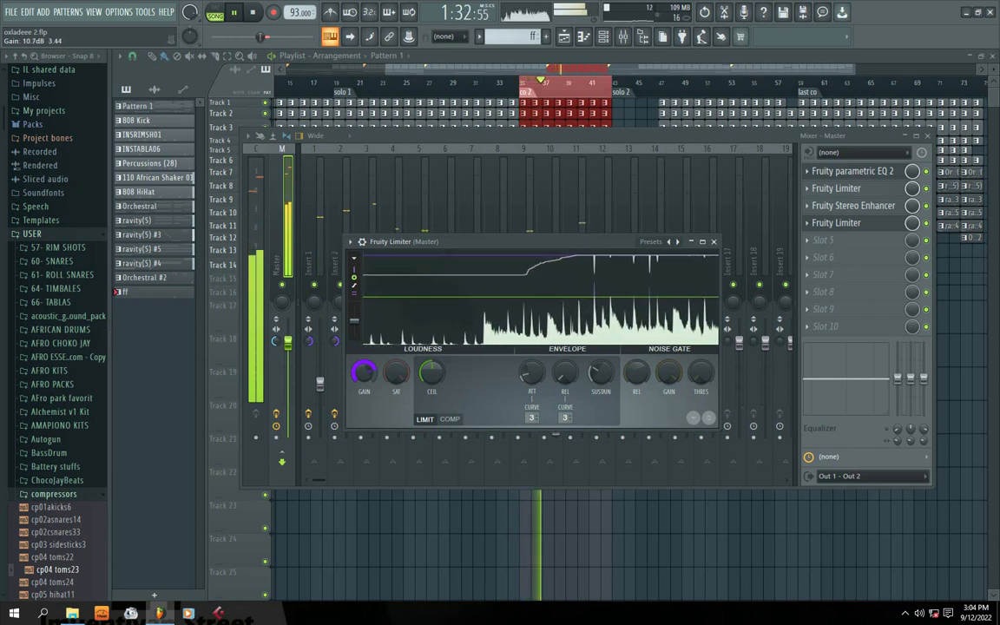
{"action": "left_click_drag", "start_coordinate": [370, 375], "coordinate": [370, 352]}
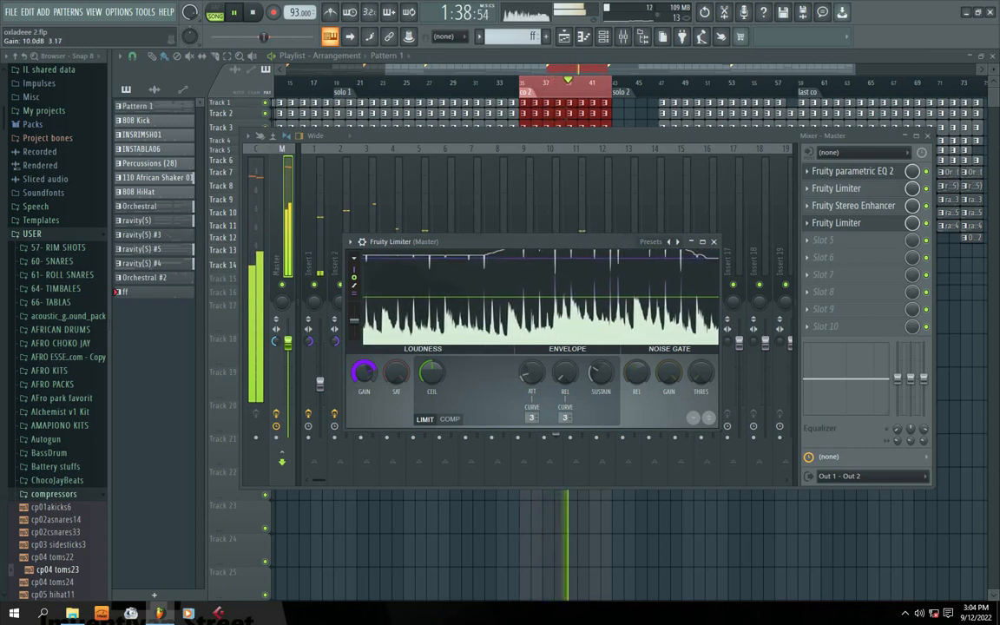
{"action": "left_click_drag", "start_coordinate": [543, 247], "coordinate": [491, 231]}
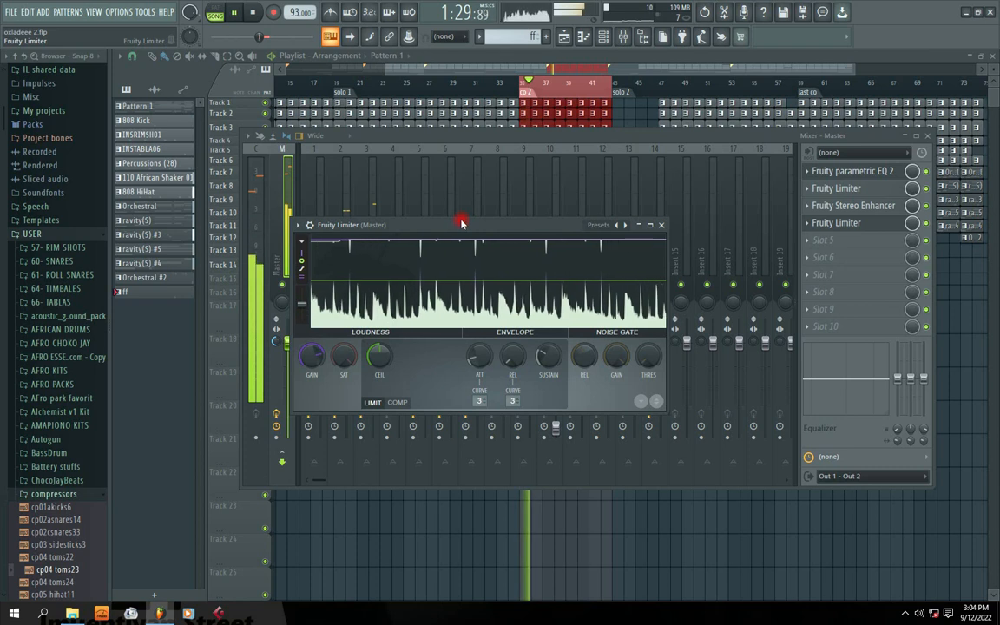
{"action": "left_click_drag", "start_coordinate": [462, 223], "coordinate": [461, 219]}
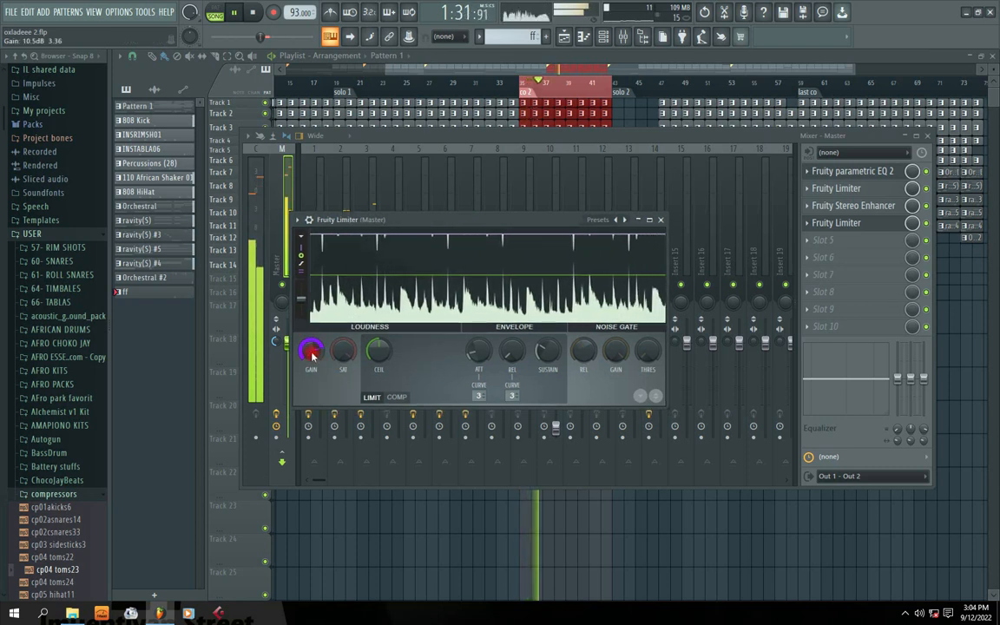
{"action": "left_click_drag", "start_coordinate": [313, 354], "coordinate": [313, 349]}
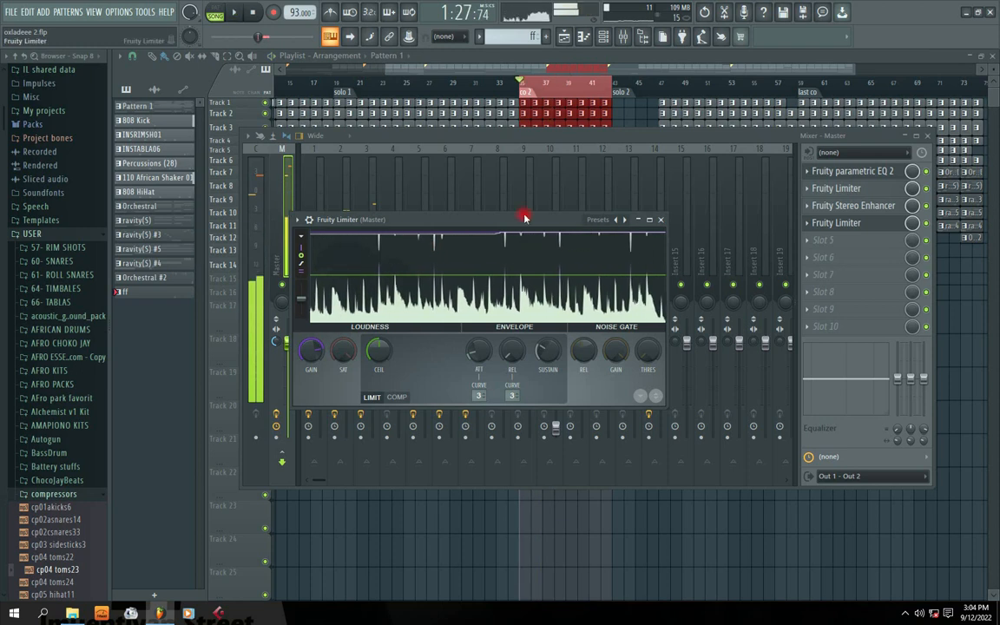
{"action": "mouse_move", "coordinate": [440, 220]}
{"action": "left_mouse_down"}
{"action": "mouse_move", "coordinate": [483, 222]}
{"action": "mouse_move", "coordinate": [452, 209]}
{"action": "left_mouse_up"}
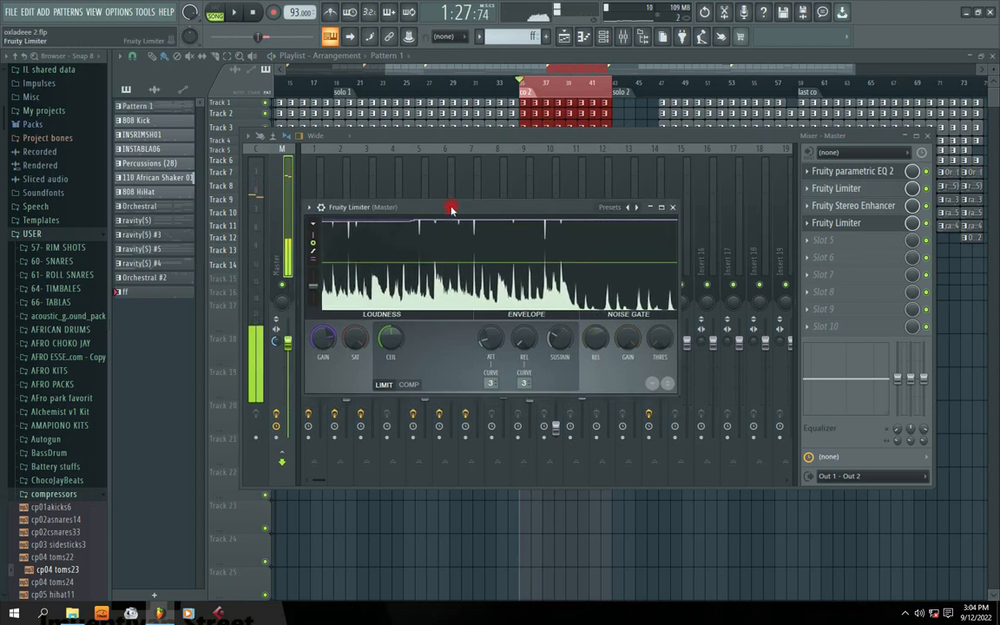
{"action": "left_click", "coordinate": [673, 208]}
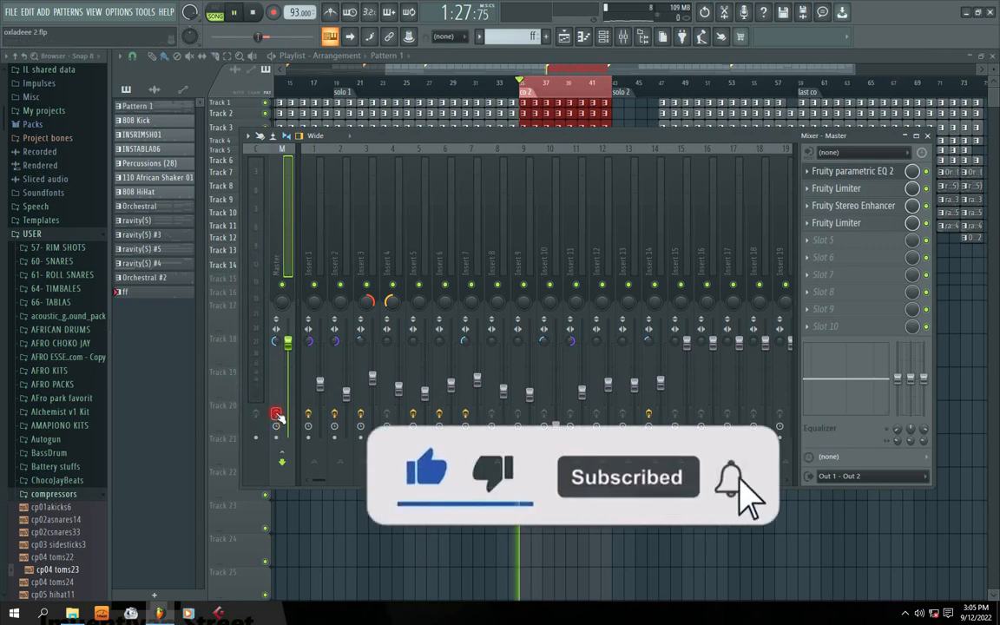
Audition the mastered beat and arm the Master channel for recording.
{"action": "key", "text": "space"}
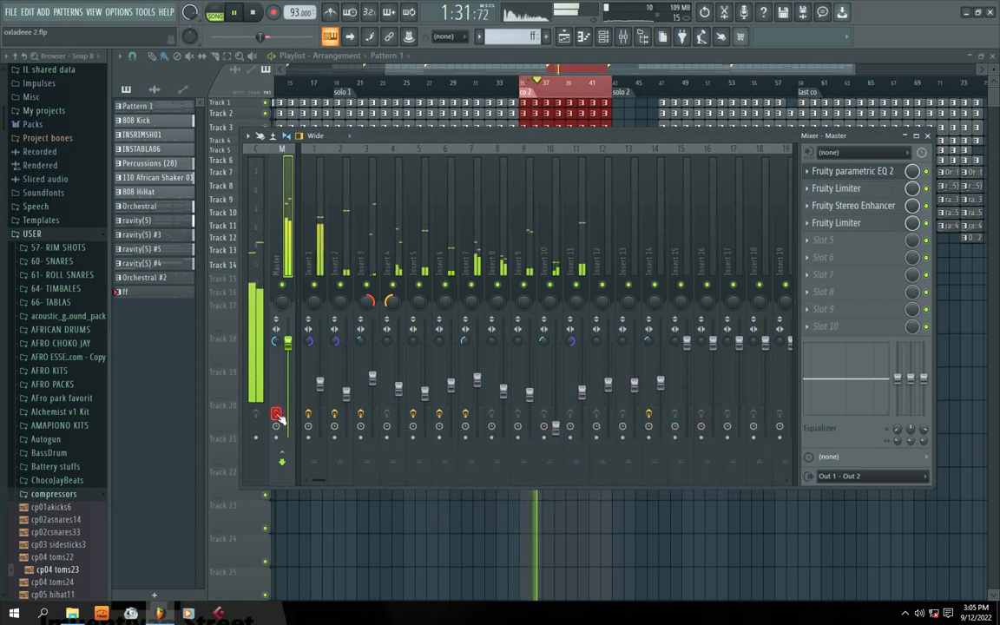
{"action": "key", "text": "space"}
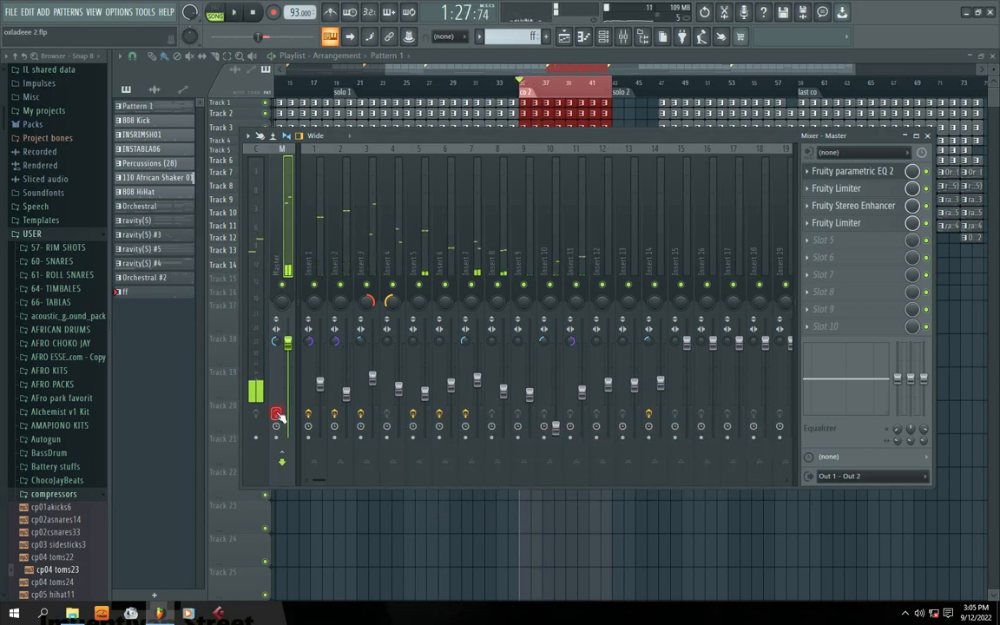
{"action": "key", "text": "space"}
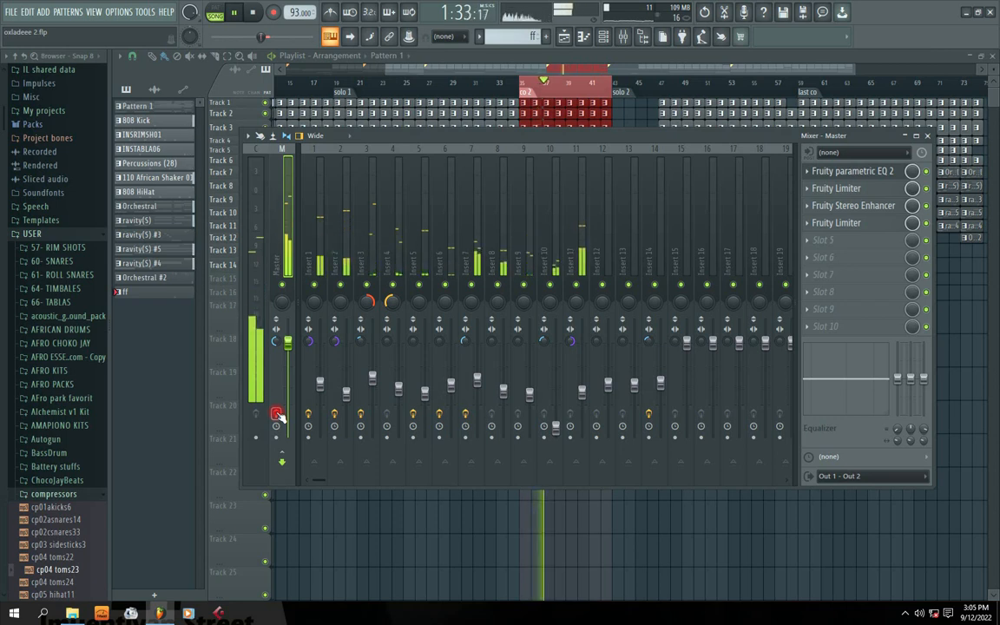
{"action": "left_click", "coordinate": [276, 414]}
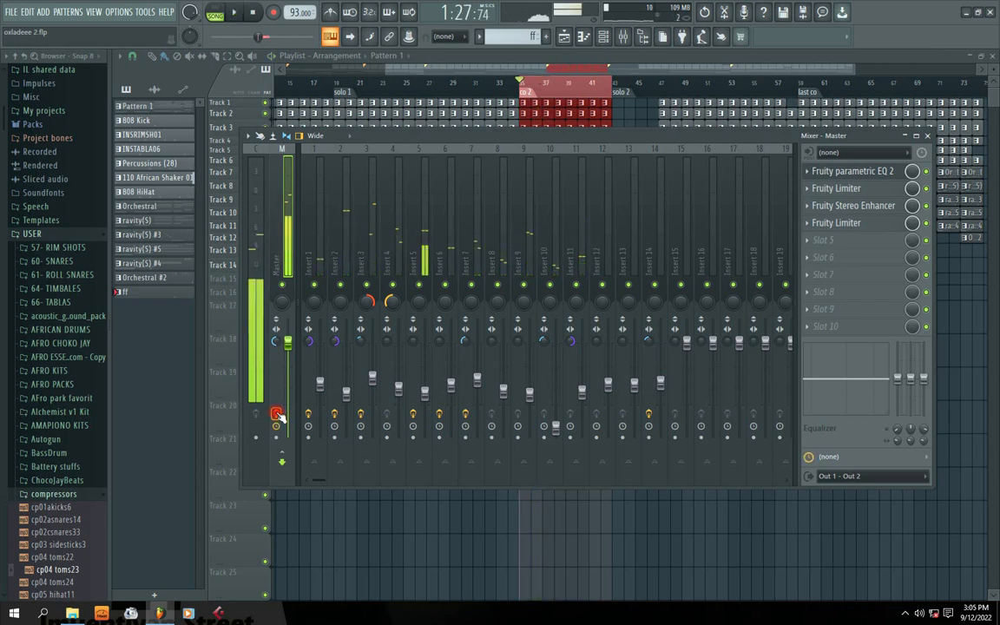
Play the beat again, hide the mixer with F9, and stop back at the song start.
{"action": "key", "text": "space"}
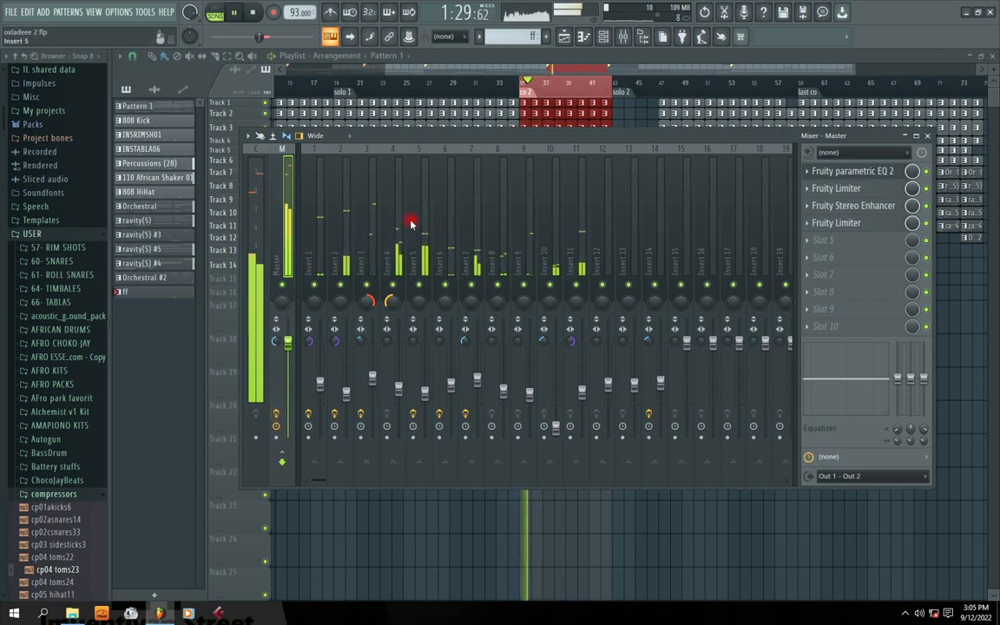
{"action": "left_click_drag", "start_coordinate": [589, 137], "coordinate": [550, 135]}
{"action": "key", "text": "space"}
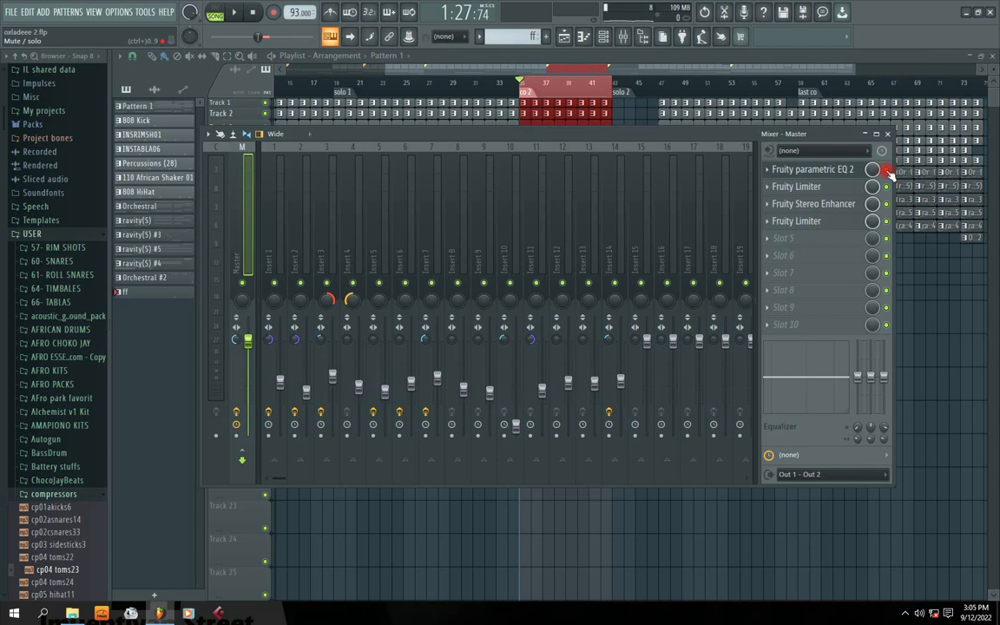
{"action": "key", "text": "space"}
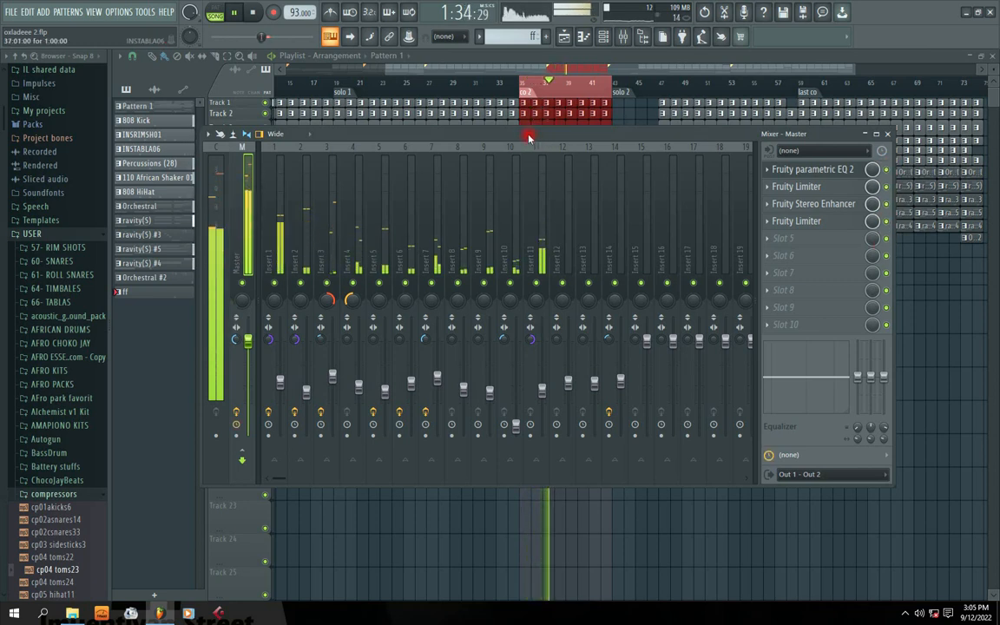
{"action": "mouse_move", "coordinate": [529, 136]}
{"action": "left_mouse_down"}
{"action": "mouse_move", "coordinate": [538, 127]}
{"action": "mouse_move", "coordinate": [522, 124]}
{"action": "left_mouse_up"}
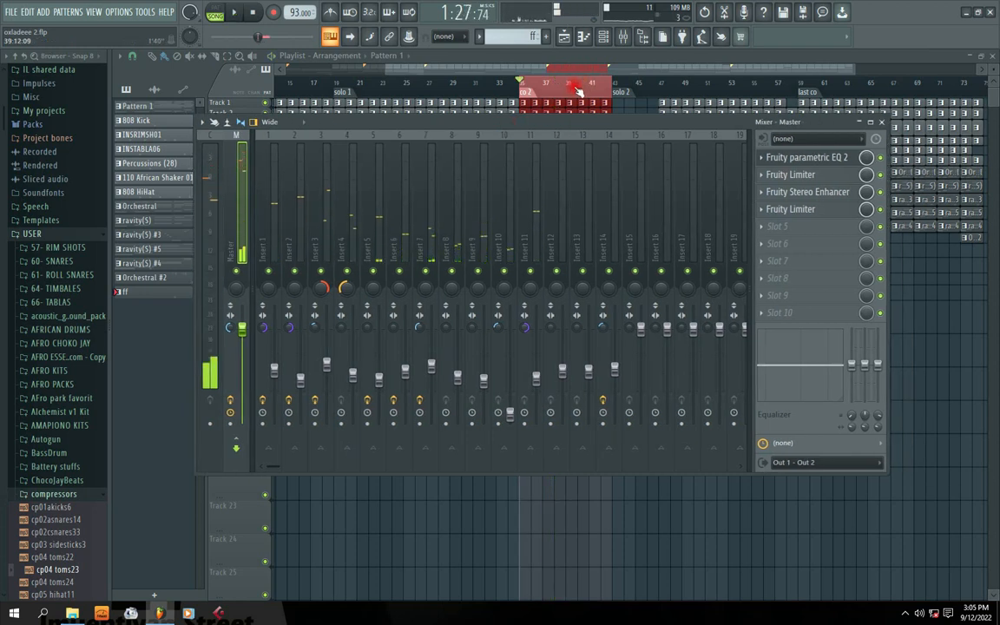
{"action": "key", "text": "F9"}
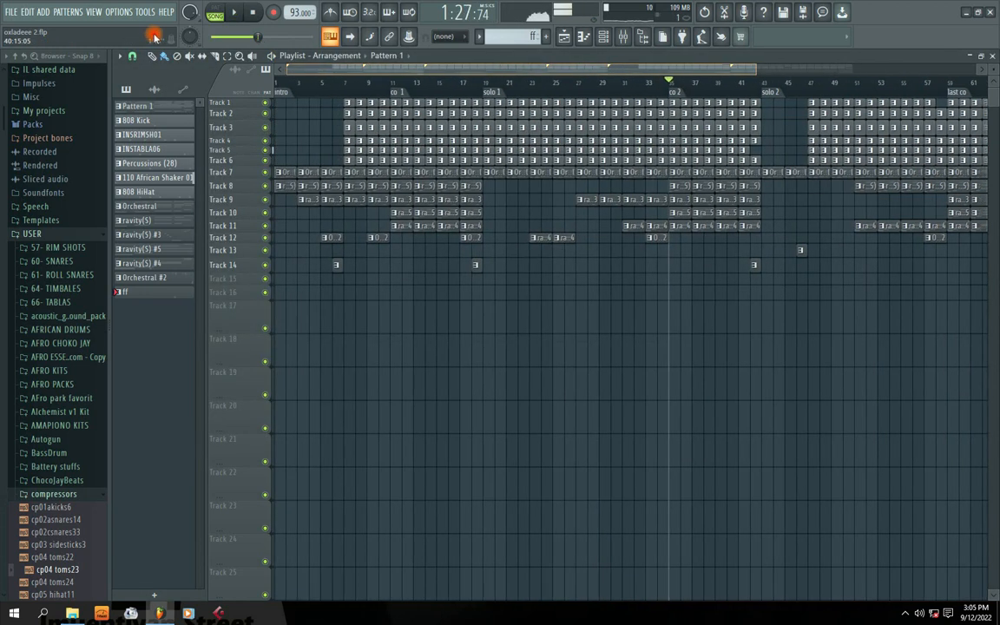
{"action": "left_click", "coordinate": [254, 14]}
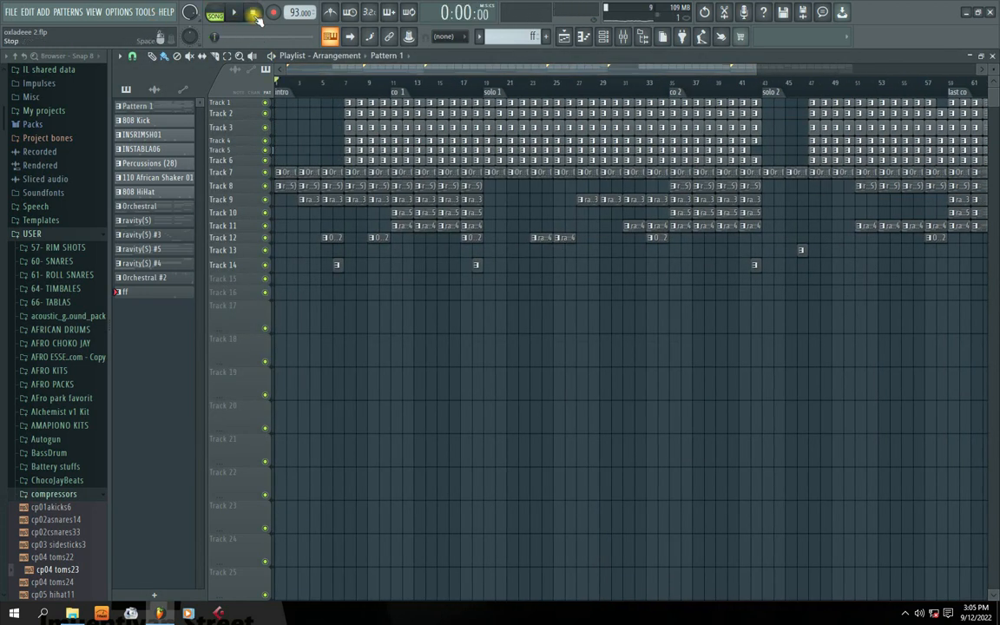
Play the song from the start, stop it, and move the song position to bar 9.
{"action": "key", "text": "space"}
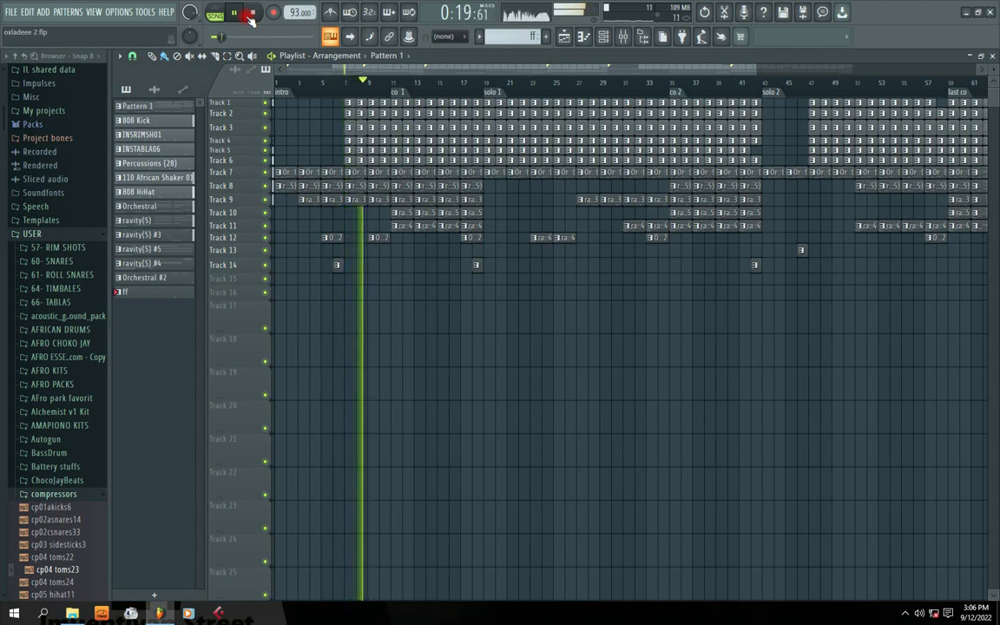
{"action": "left_click", "coordinate": [248, 14]}
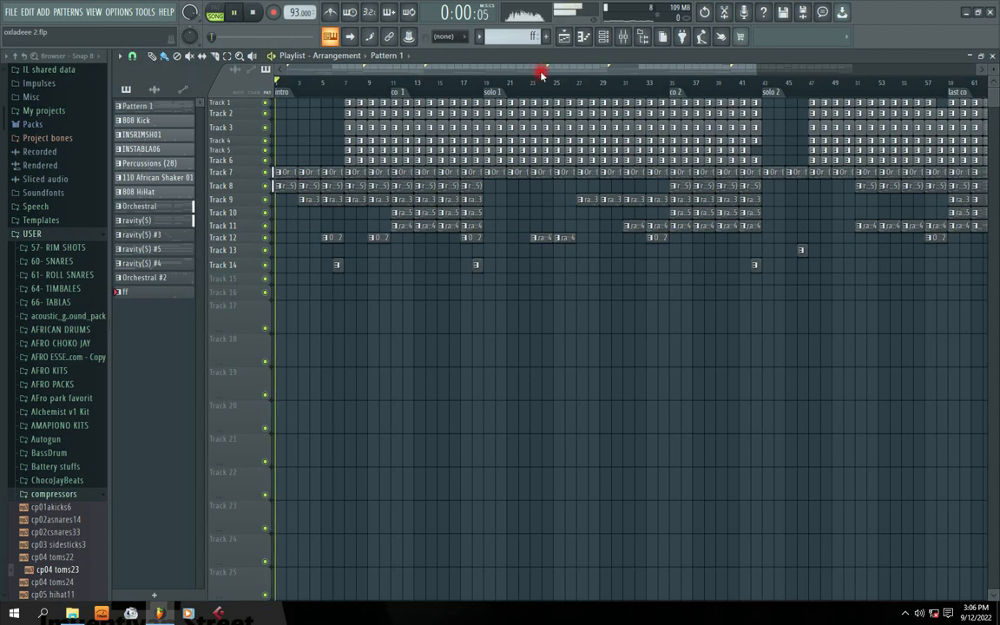
{"action": "left_click", "coordinate": [379, 84]}
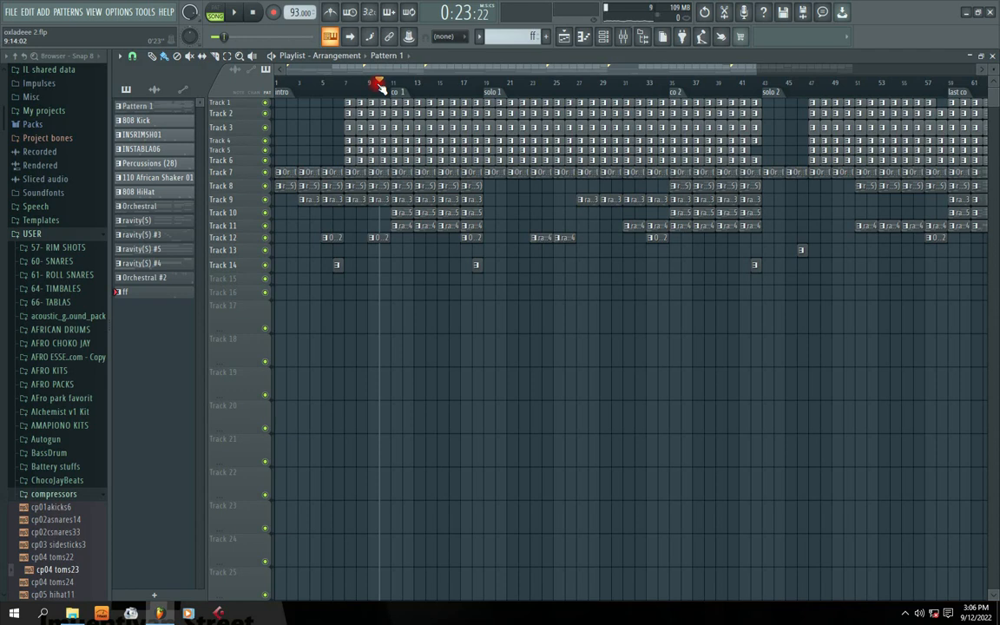
{"action": "mouse_move", "coordinate": [458, 72]}
{"action": "left_mouse_down"}
{"action": "mouse_move", "coordinate": [526, 69]}
{"action": "mouse_move", "coordinate": [456, 69]}
{"action": "left_mouse_up"}
Reopen the mixer with the four-effect Master chain, settle its position, and stop playback.
{"action": "left_click", "coordinate": [622, 37]}
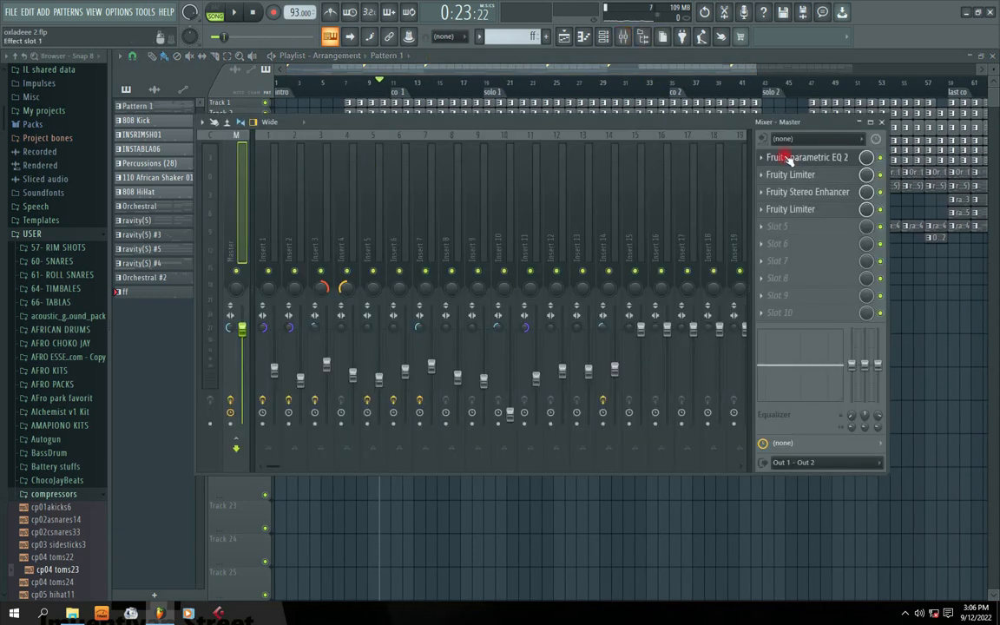
{"action": "left_click_drag", "start_coordinate": [397, 126], "coordinate": [421, 145]}
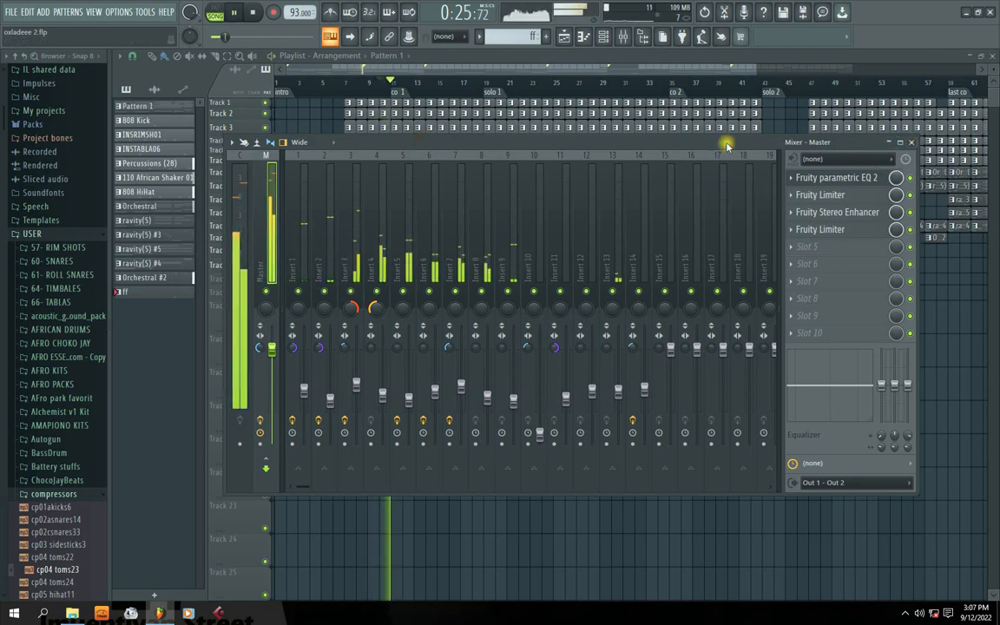
{"action": "left_click_drag", "start_coordinate": [725, 142], "coordinate": [621, 131]}
{"action": "left_click_drag", "start_coordinate": [411, 136], "coordinate": [484, 148]}
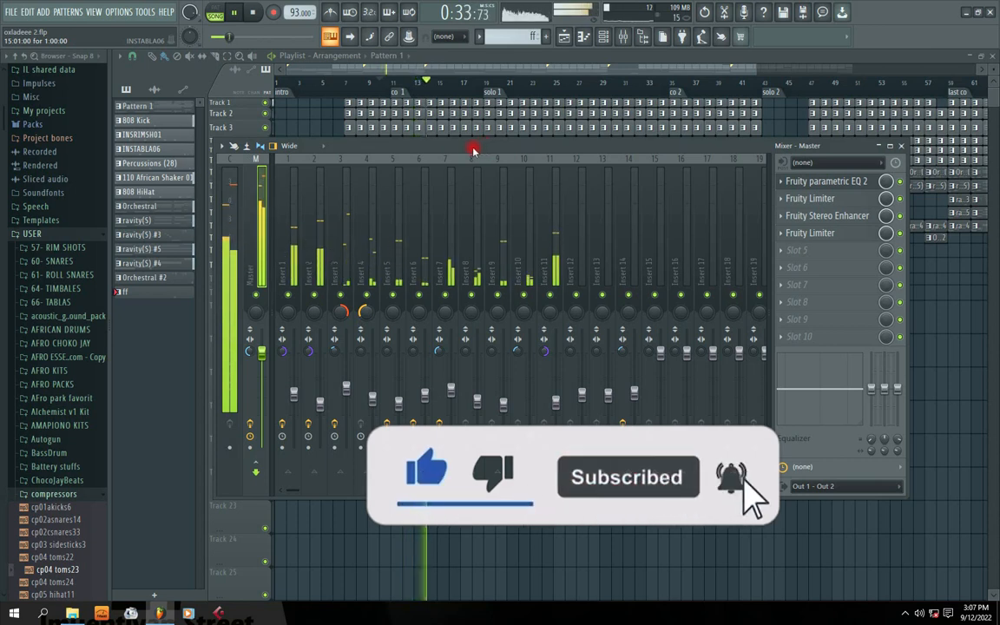
{"action": "mouse_move", "coordinate": [483, 148]}
{"action": "left_mouse_down"}
{"action": "mouse_move", "coordinate": [453, 141]}
{"action": "mouse_move", "coordinate": [486, 138]}
{"action": "mouse_move", "coordinate": [469, 135]}
{"action": "left_mouse_up"}
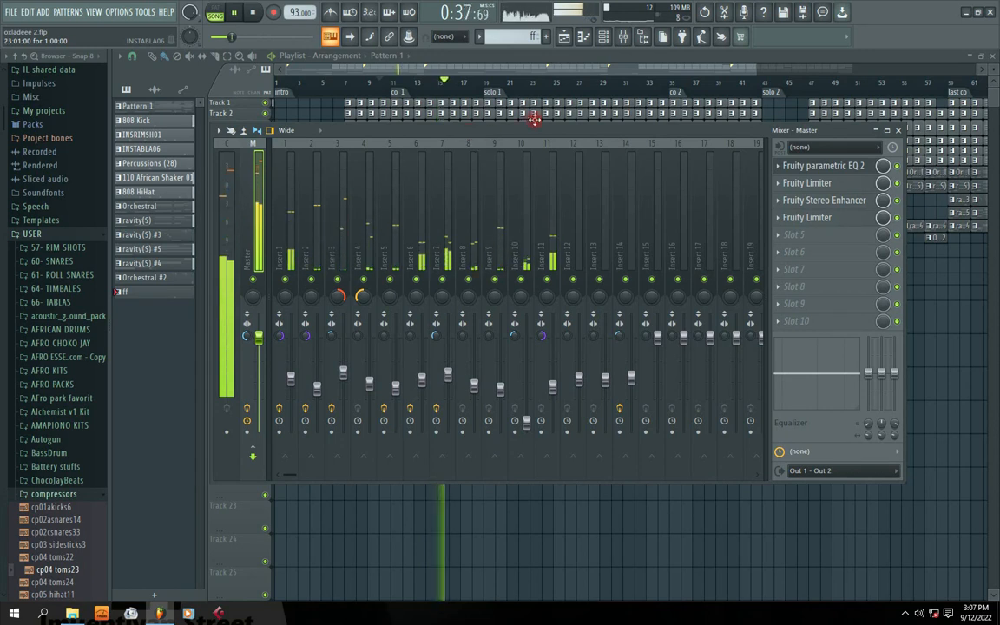
{"action": "left_click_drag", "start_coordinate": [566, 127], "coordinate": [551, 125]}
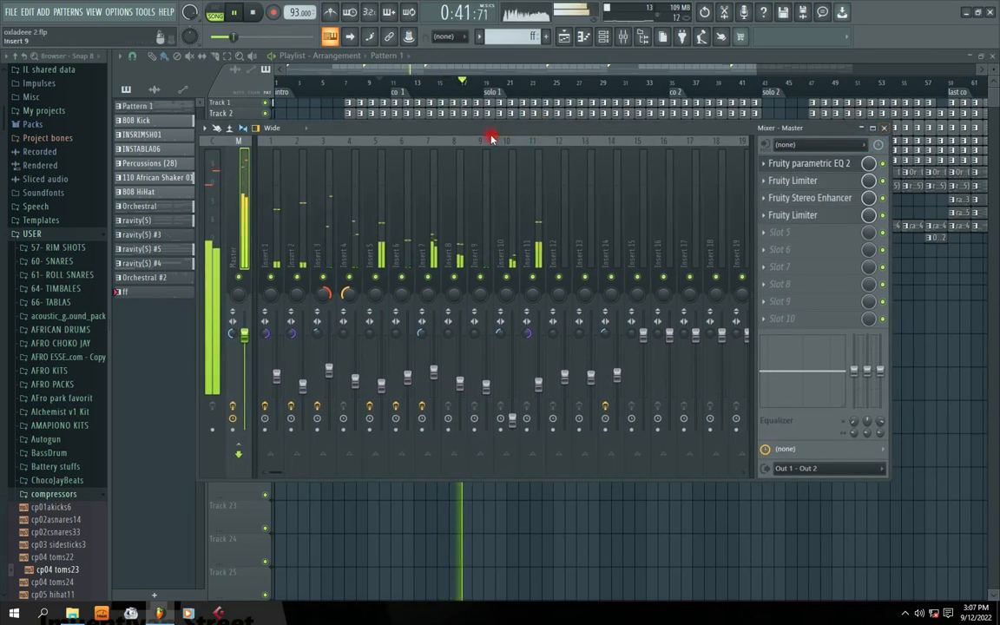
{"action": "left_click_drag", "start_coordinate": [493, 129], "coordinate": [547, 170]}
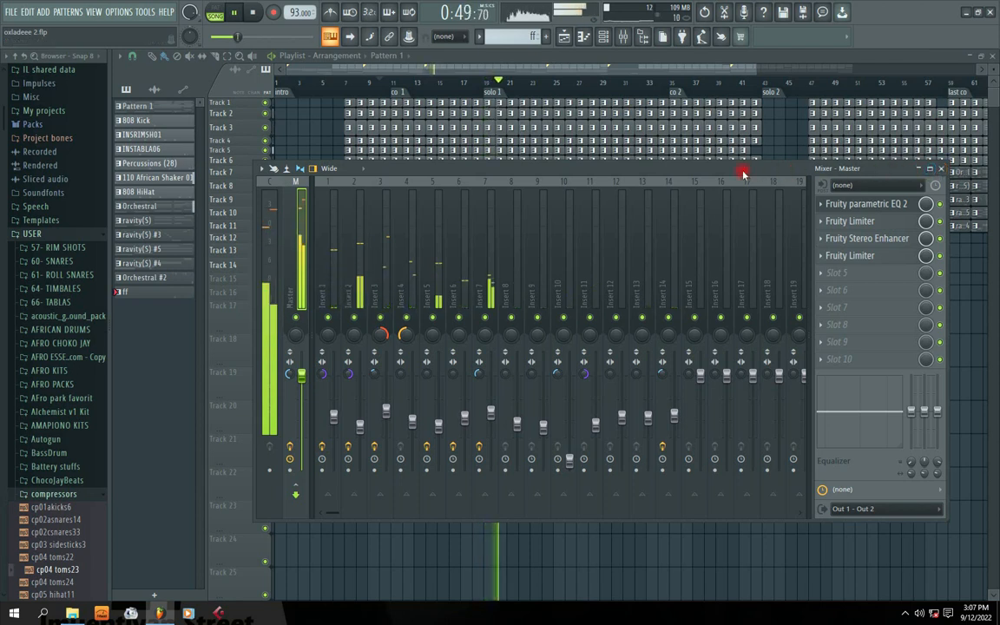
{"action": "left_click_drag", "start_coordinate": [757, 170], "coordinate": [729, 148]}
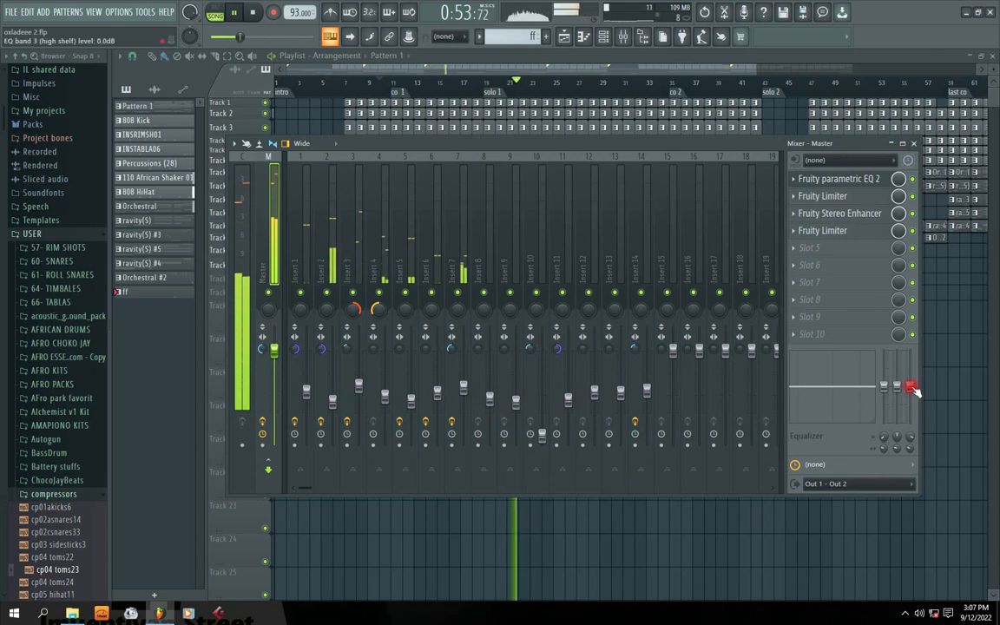
{"action": "mouse_move", "coordinate": [491, 141]}
{"action": "left_mouse_down"}
{"action": "mouse_move", "coordinate": [540, 143]}
{"action": "mouse_move", "coordinate": [492, 143]}
{"action": "left_mouse_up"}
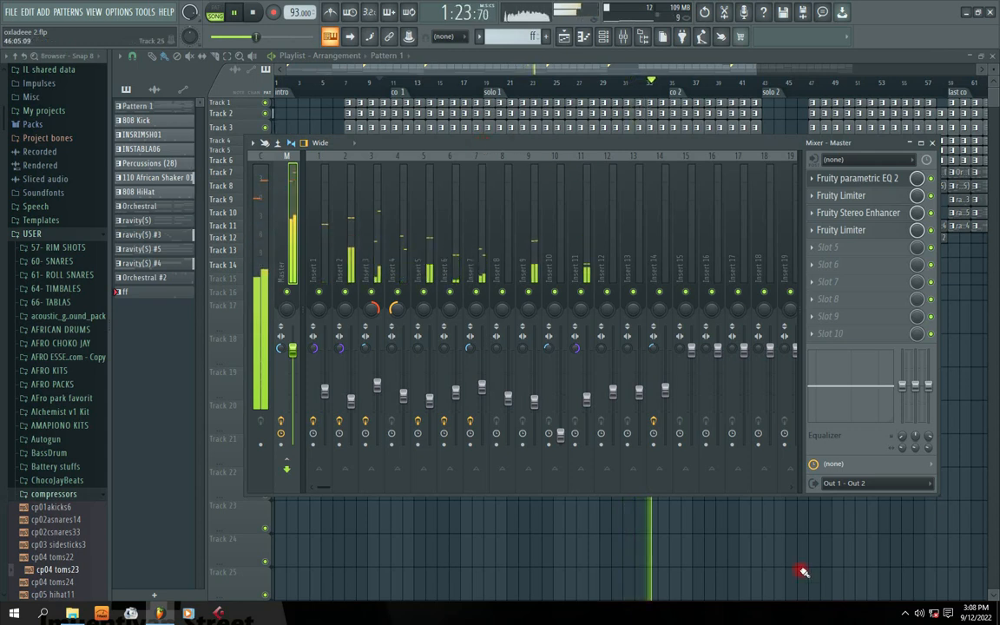
{"action": "key", "text": "space"}
{"action": "left_click", "coordinate": [905, 613]}
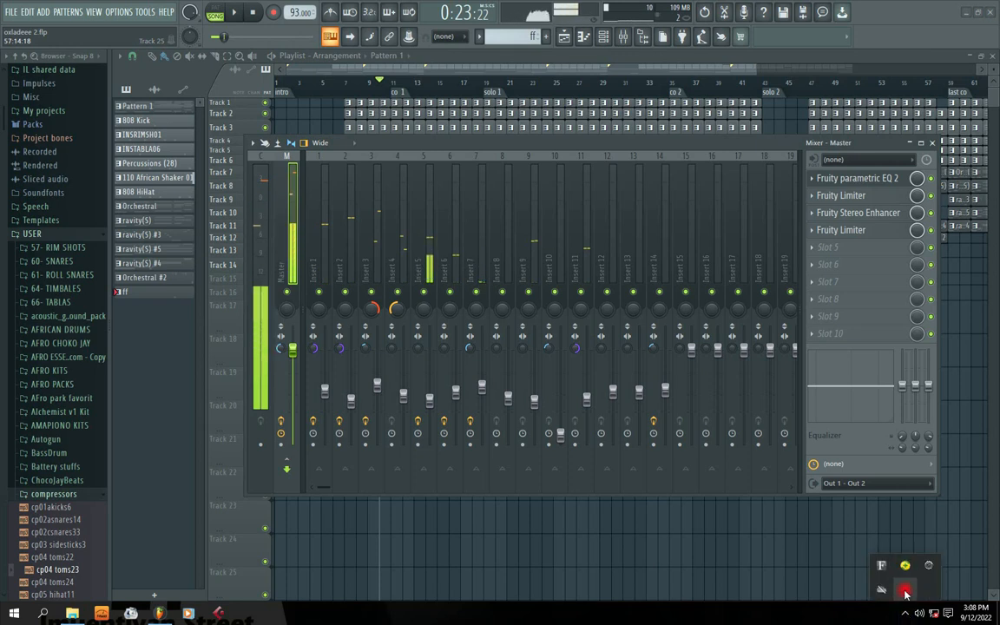